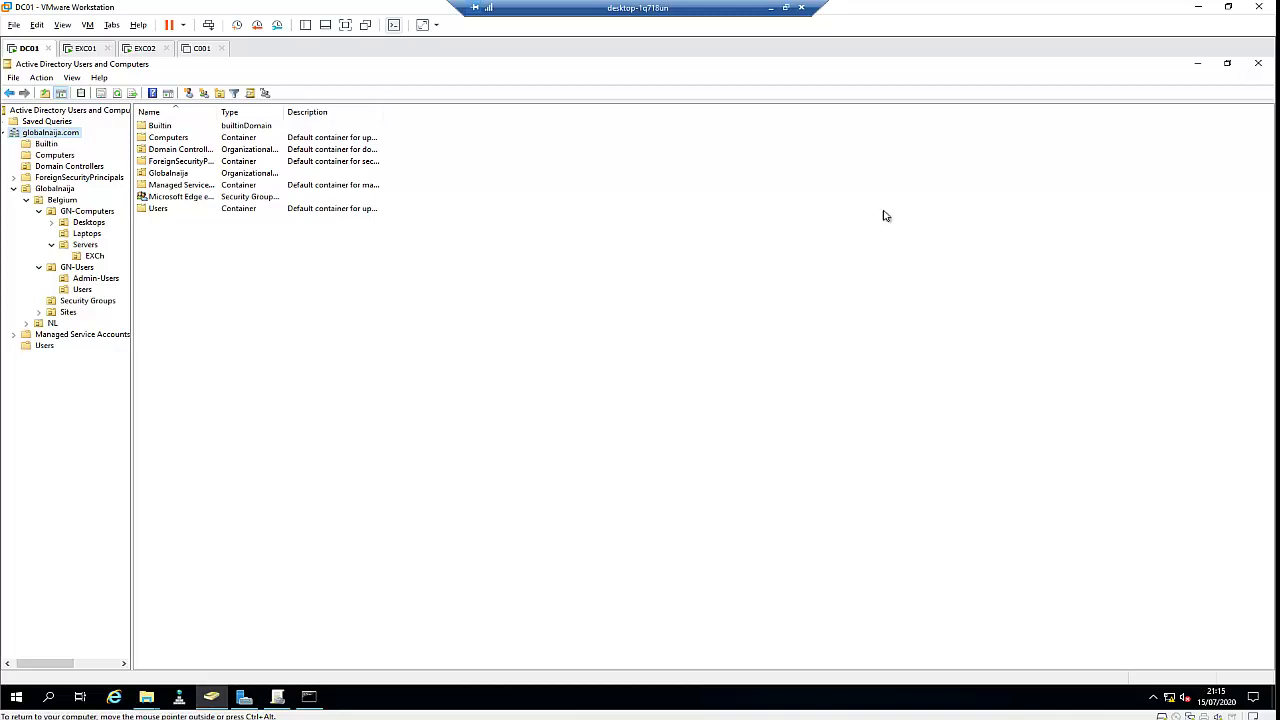
Add the second user account to the IT Helpdesk group's Members list and save the change
left_click(93, 302)
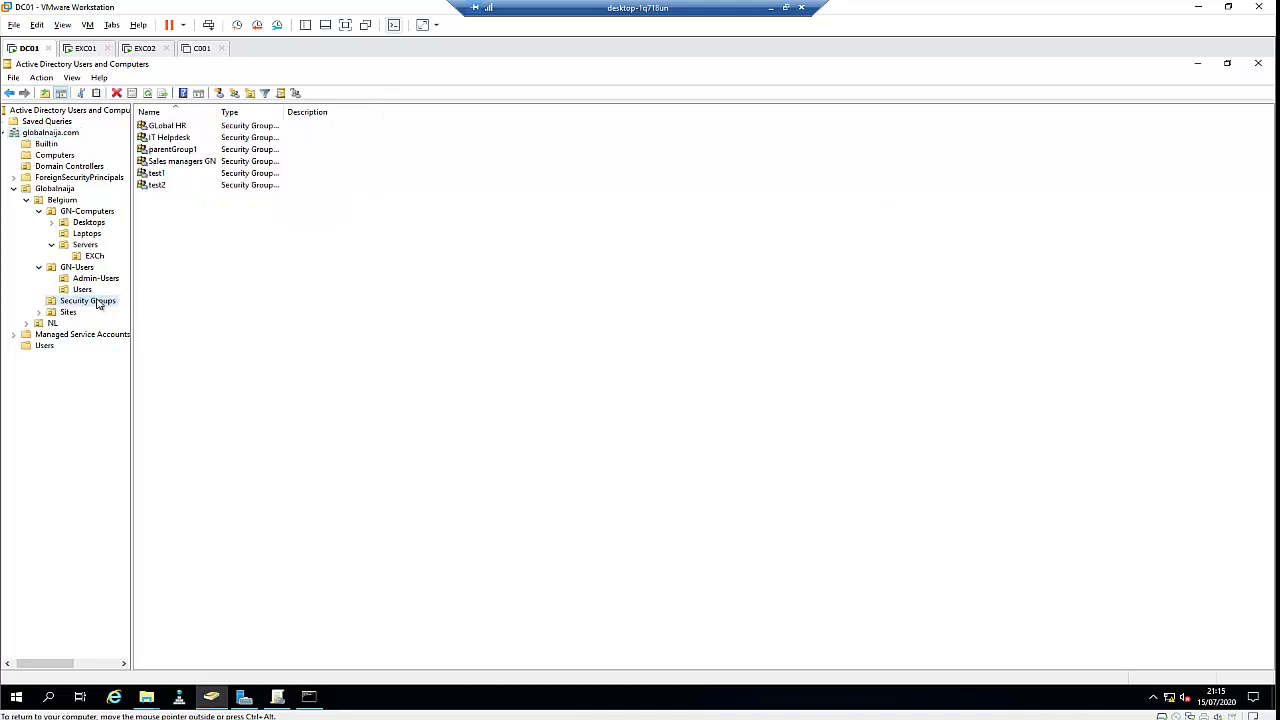
left_click(175, 139)
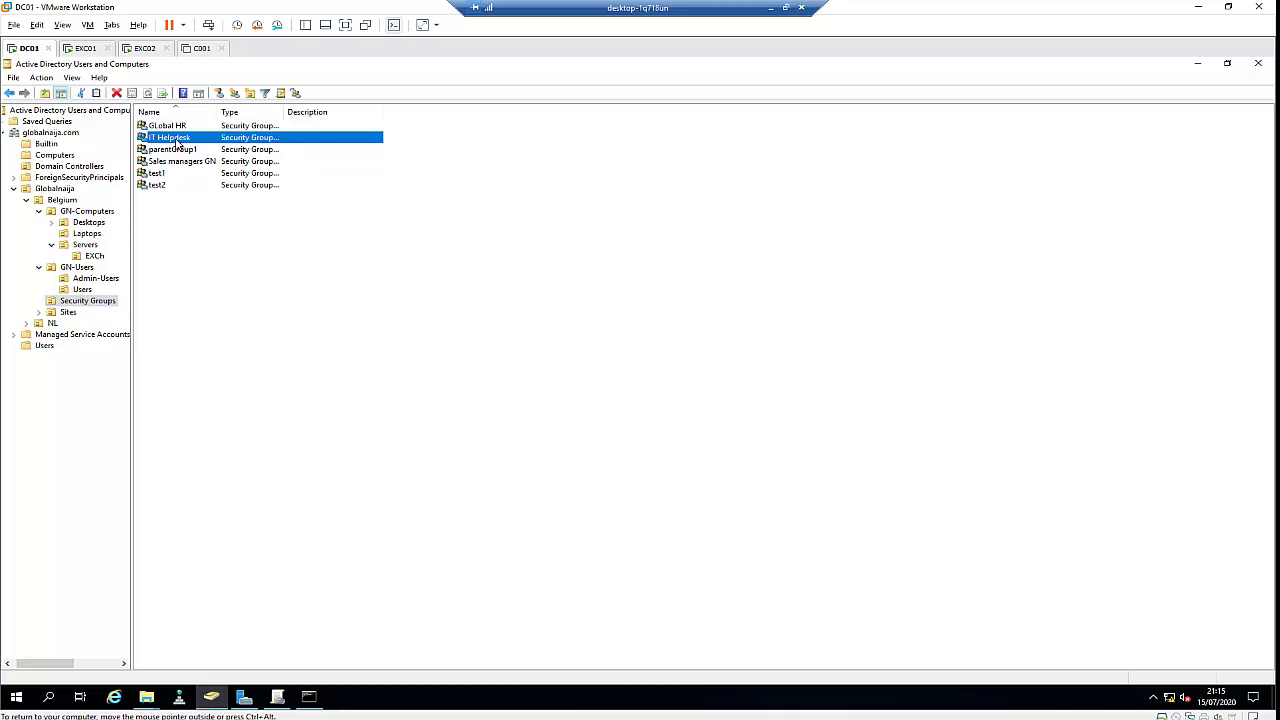
double_click(175, 140)
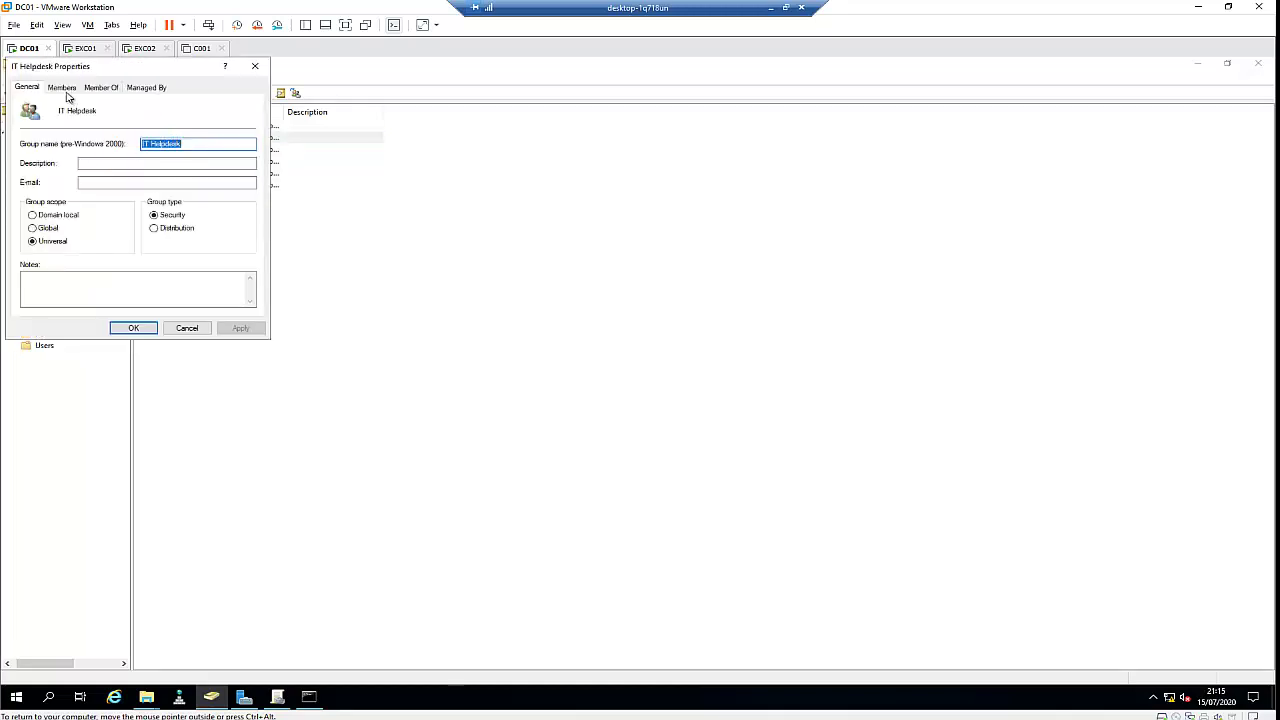
left_click(63, 88)
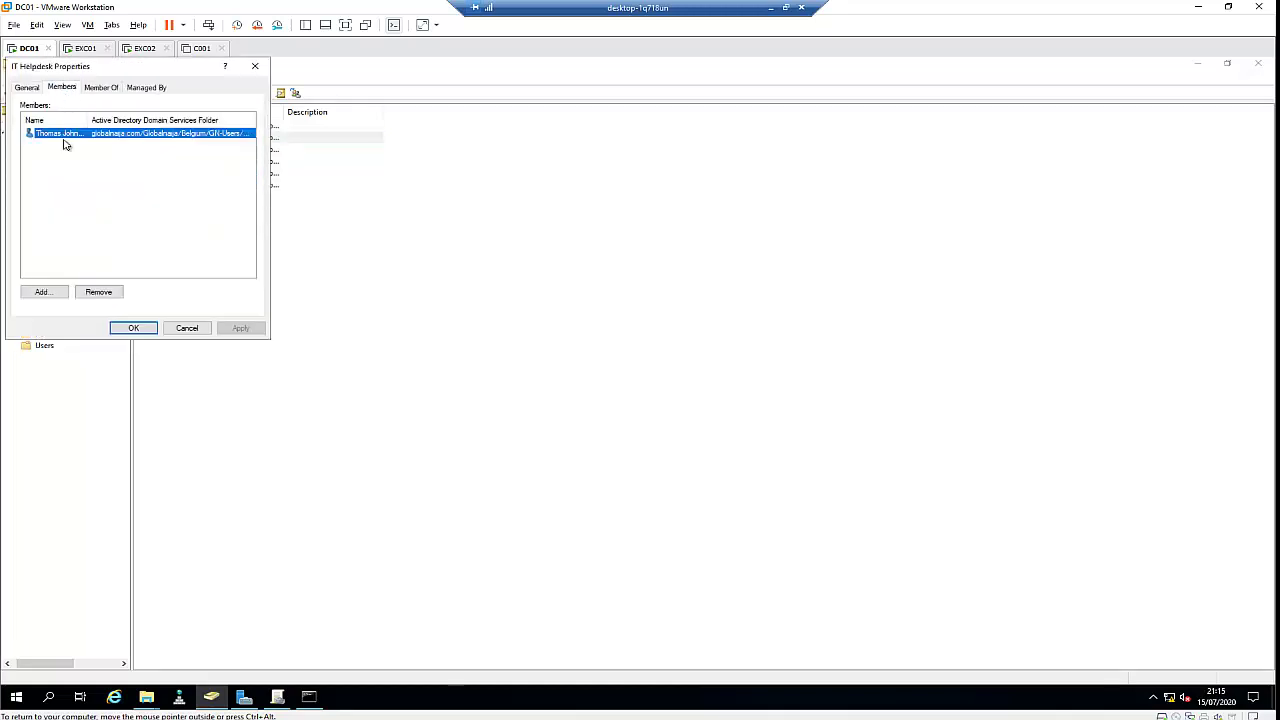
left_click(47, 291)
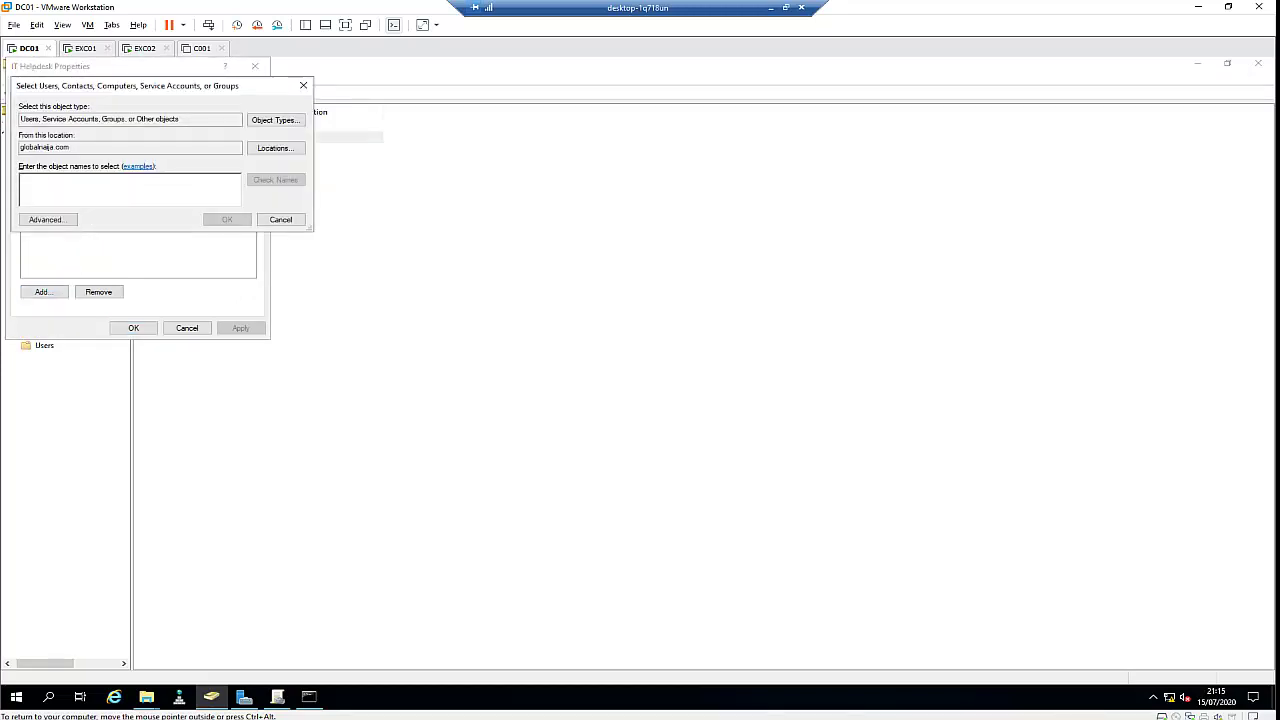
type("nora")
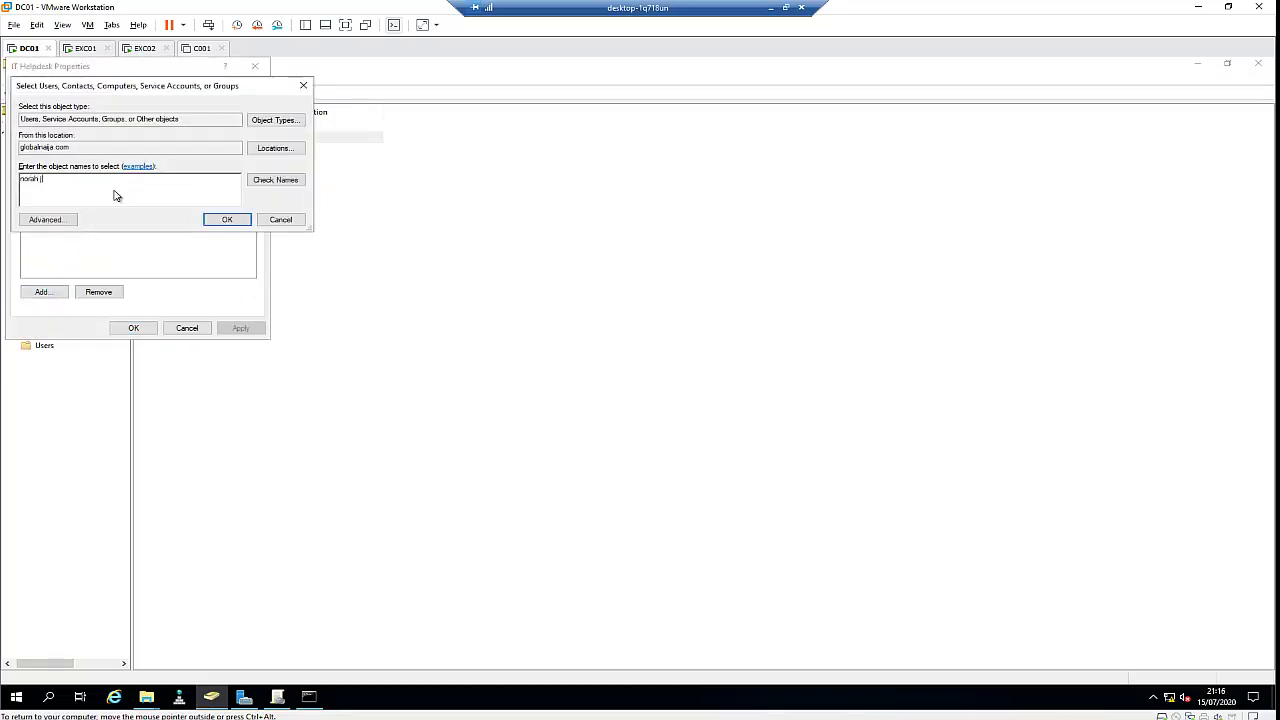
type("h j")
key("Return")
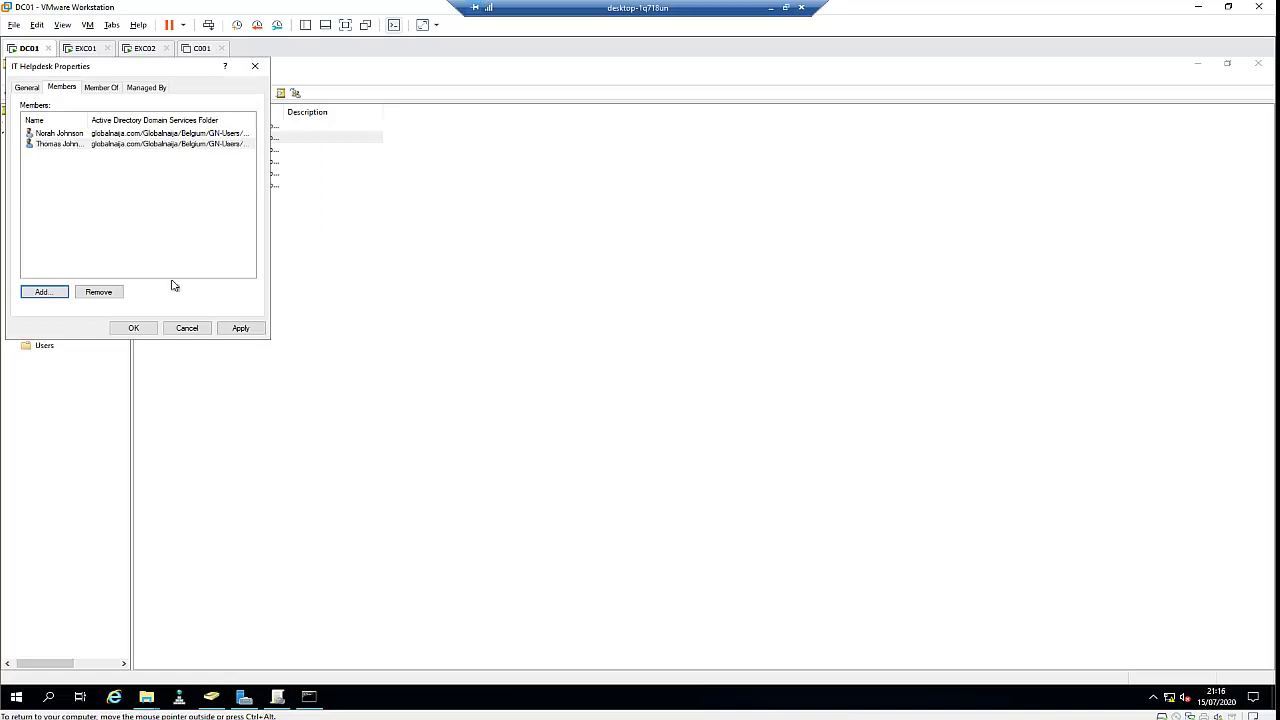
left_click(241, 330)
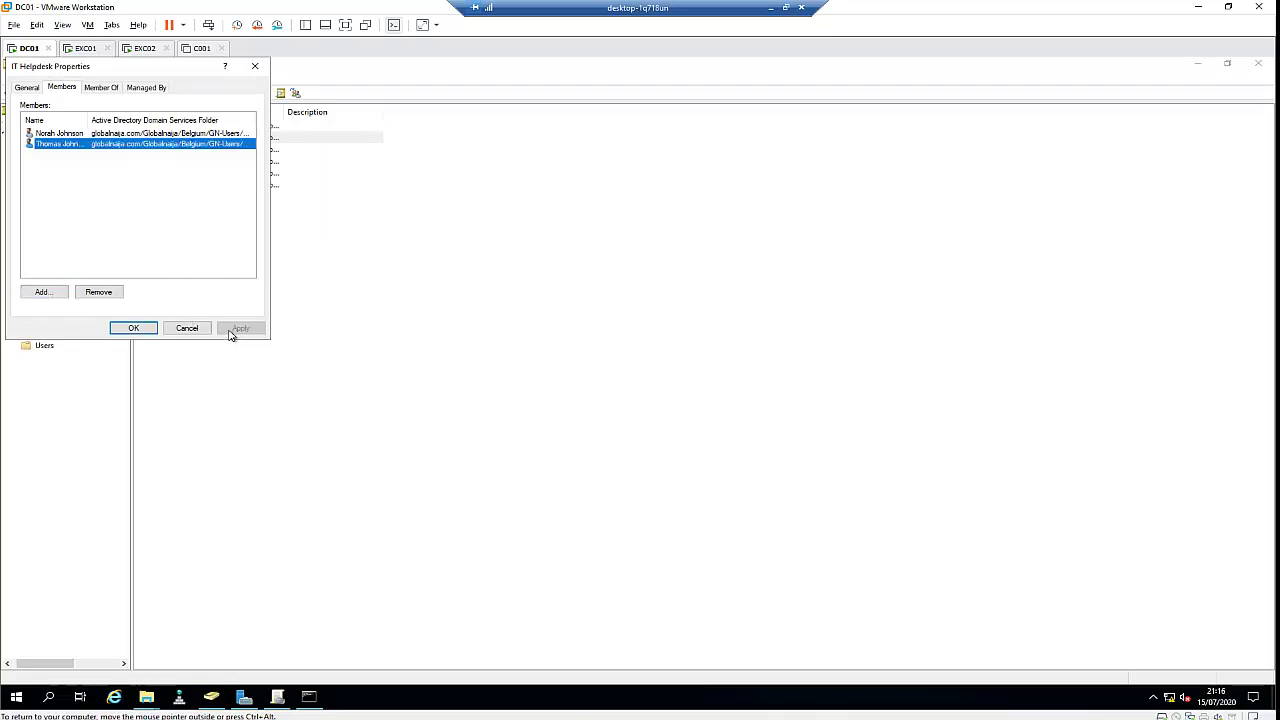
left_click(133, 328)
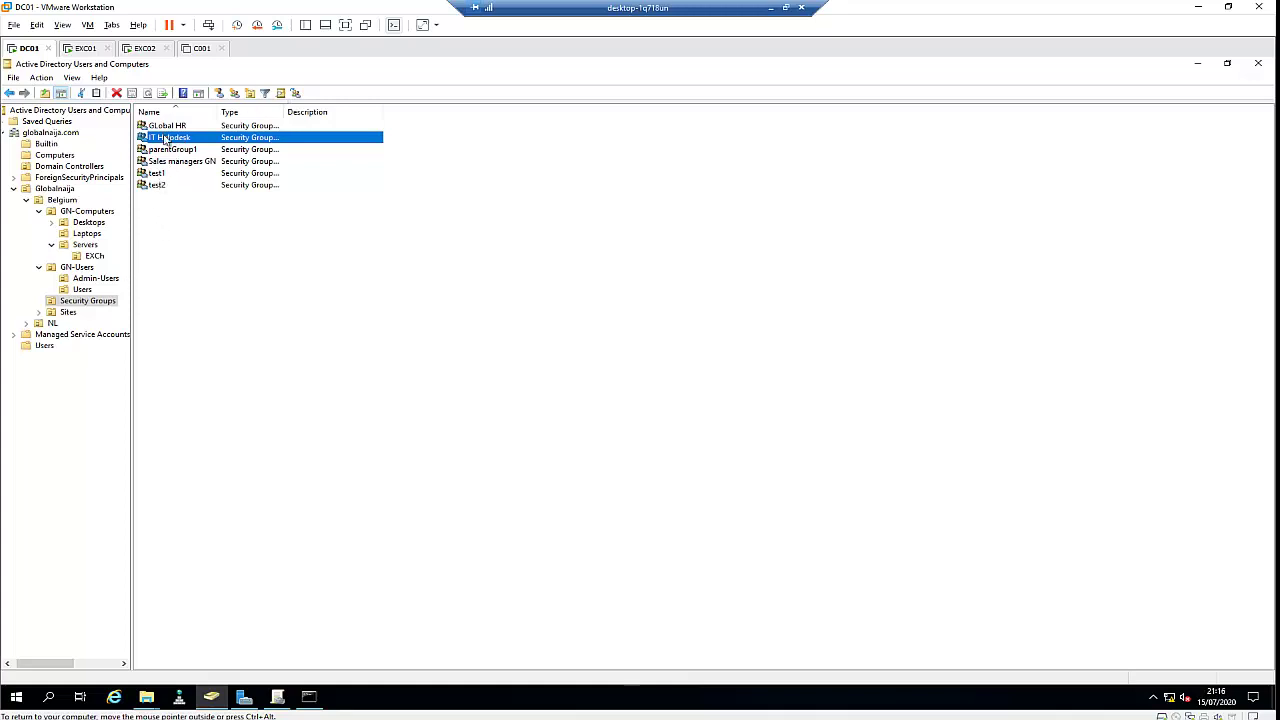
Select the Users OU under GN-Users to list its six accounts and bring up its actions
left_click(82, 290)
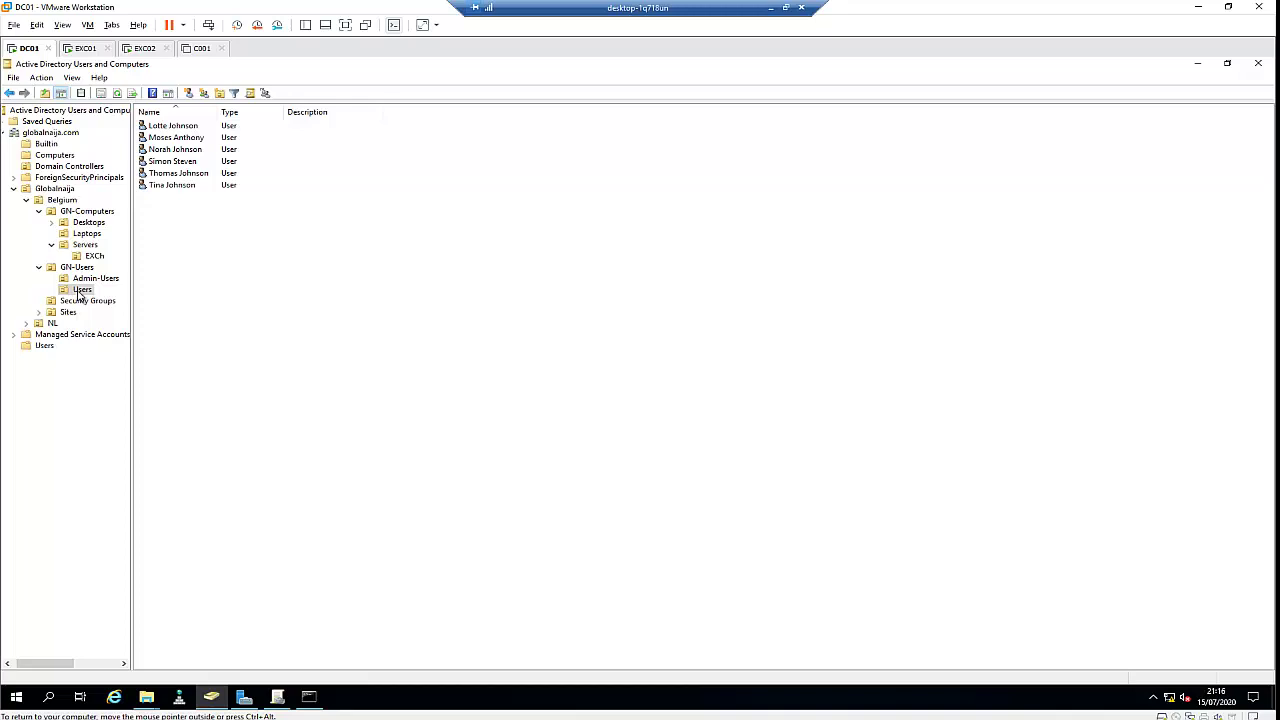
right_click(79, 291)
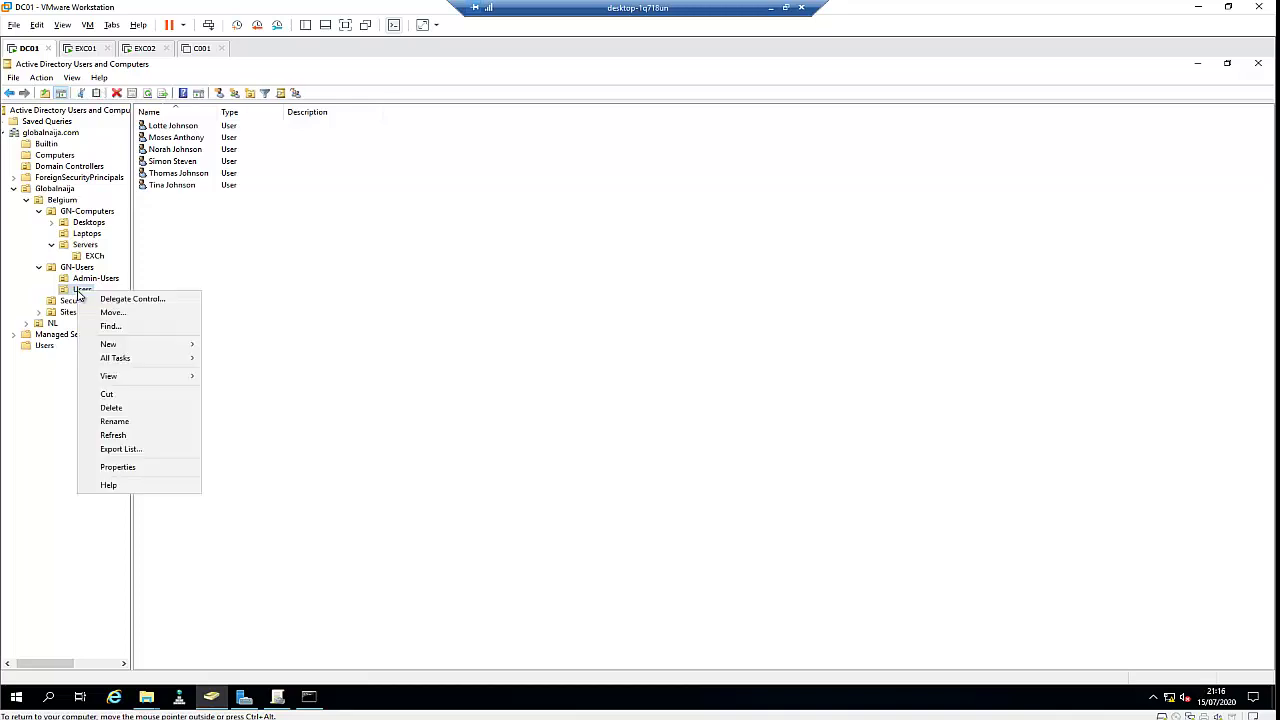
Start the Delegation of Control Wizard on the Users OU with IT Helpdesk as the delegate group
left_click(125, 299)
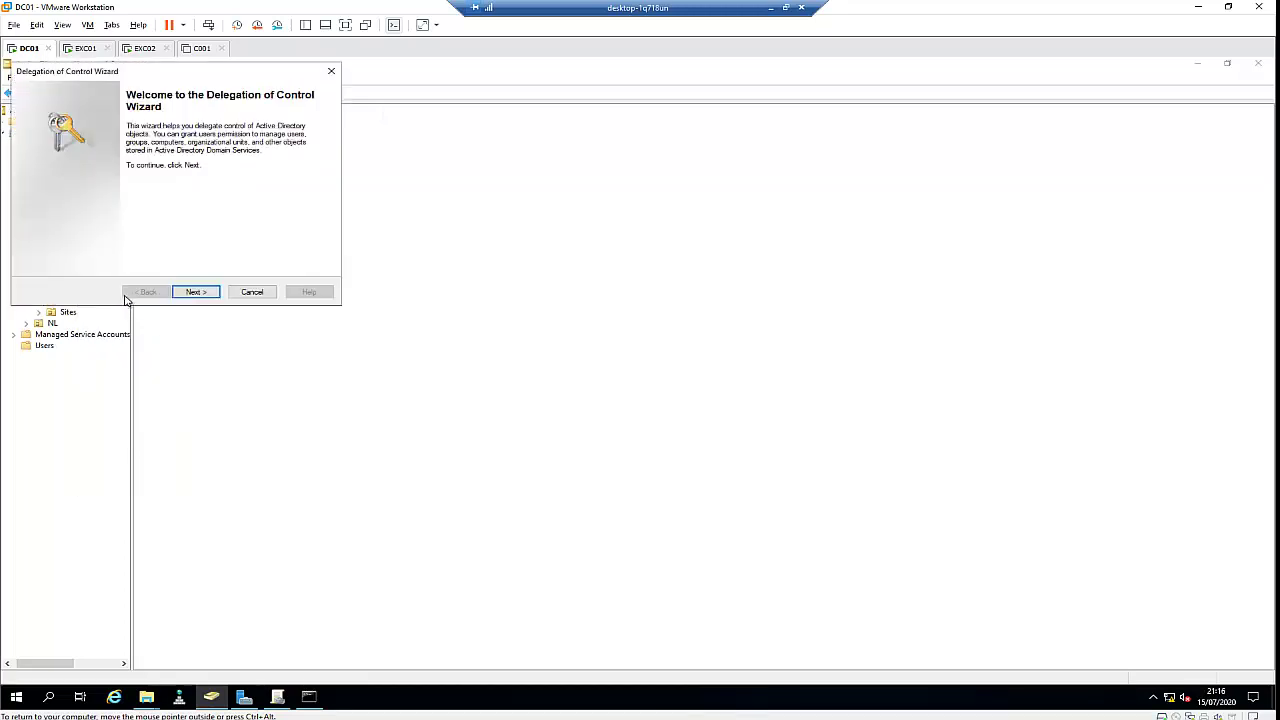
left_click(195, 291)
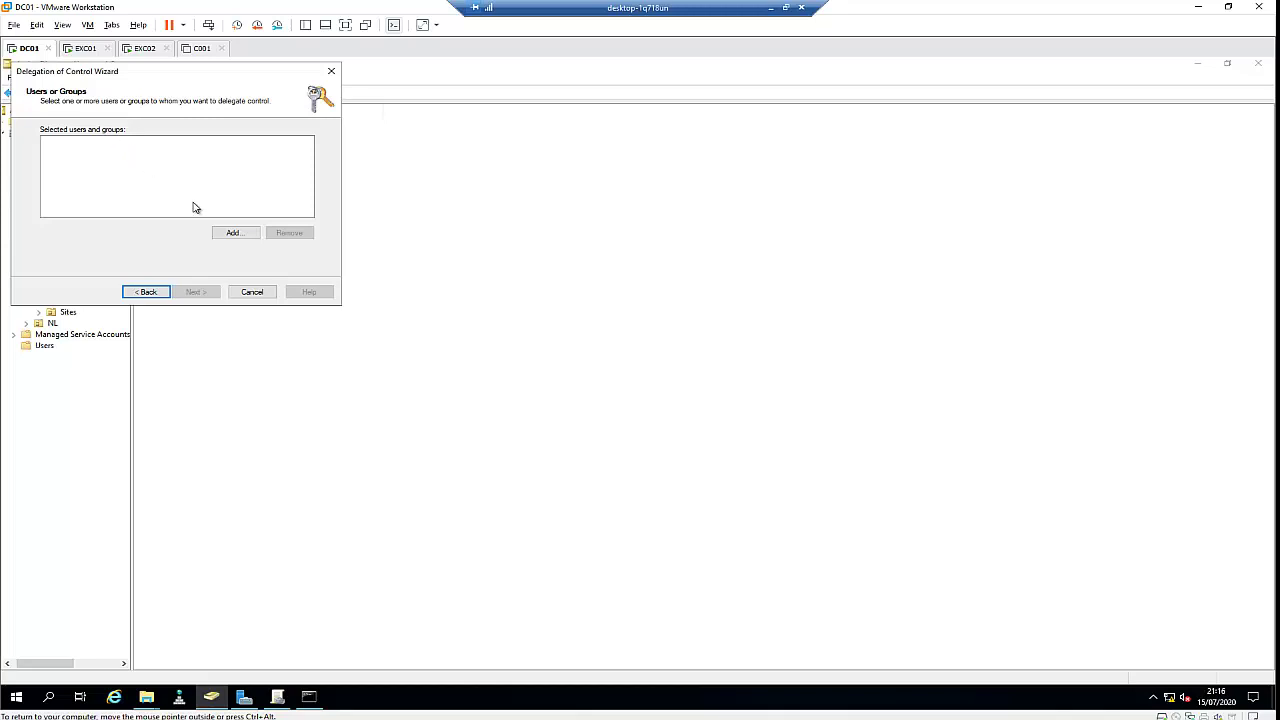
left_click(238, 235)
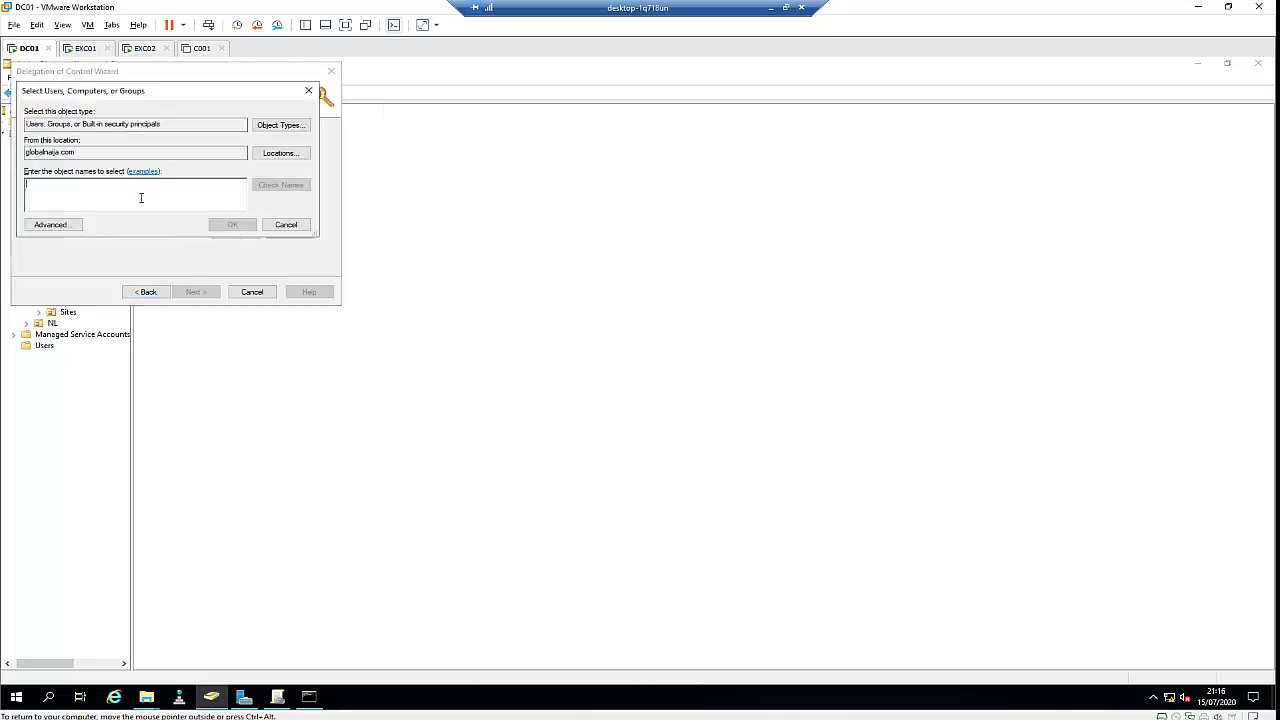
type("ITN")
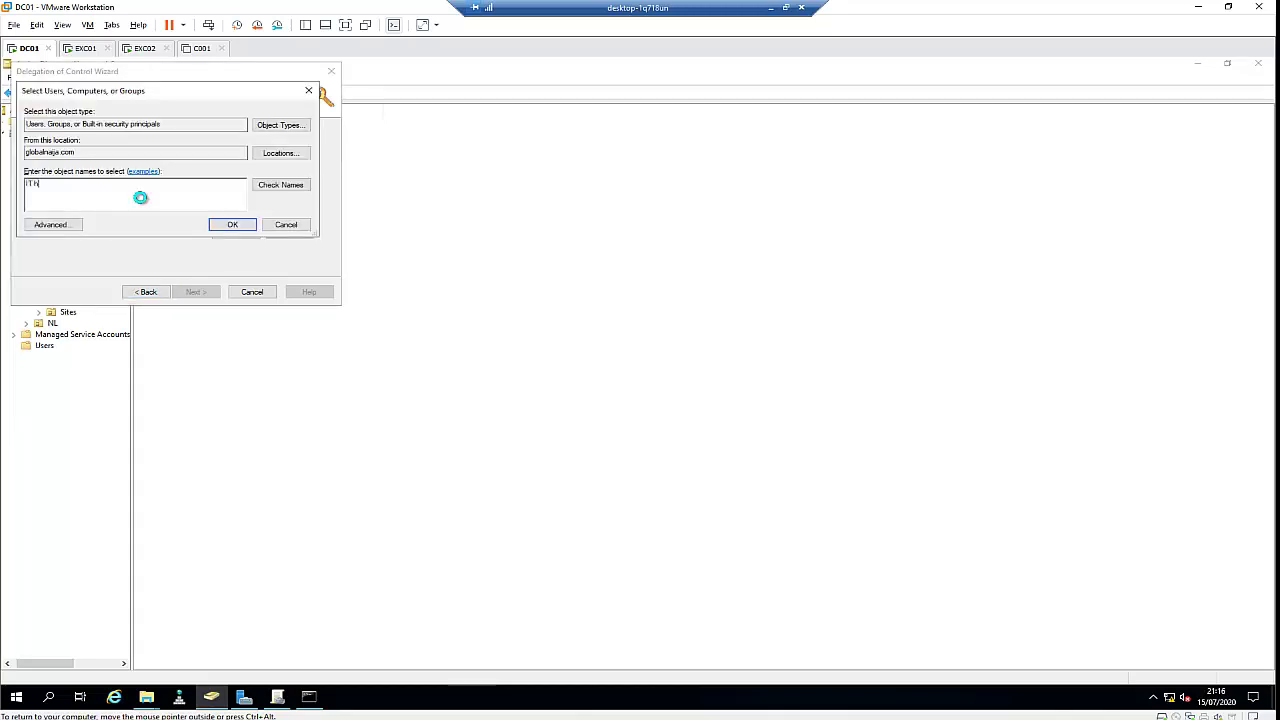
key("Return")
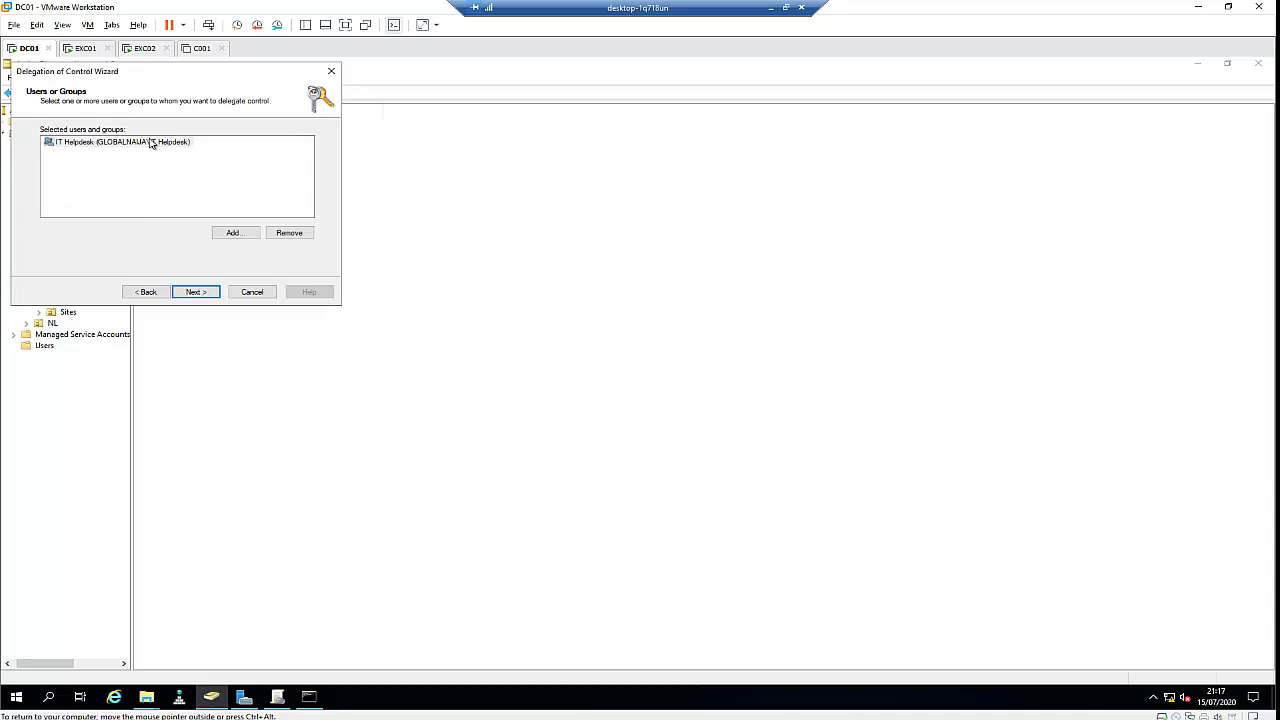
left_click(201, 292)
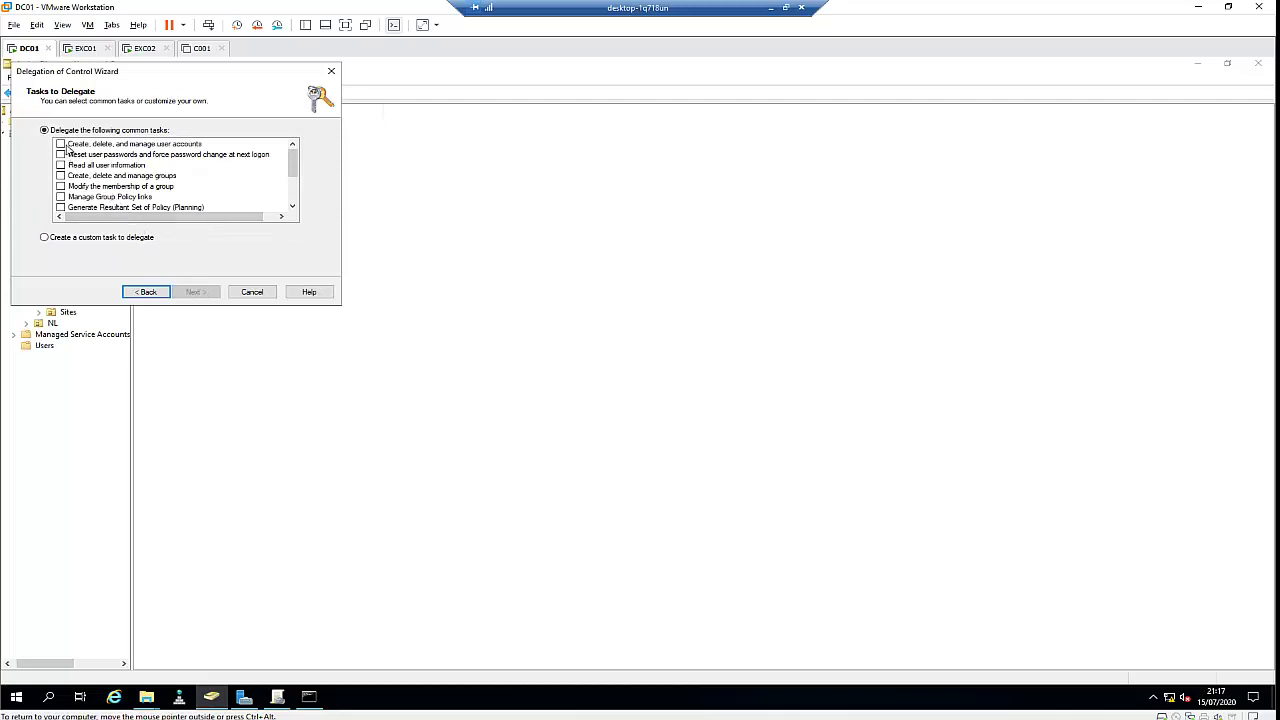
Tick the user-account management and password-reset tasks, then switch to a custom delegation task
left_click(63, 145)
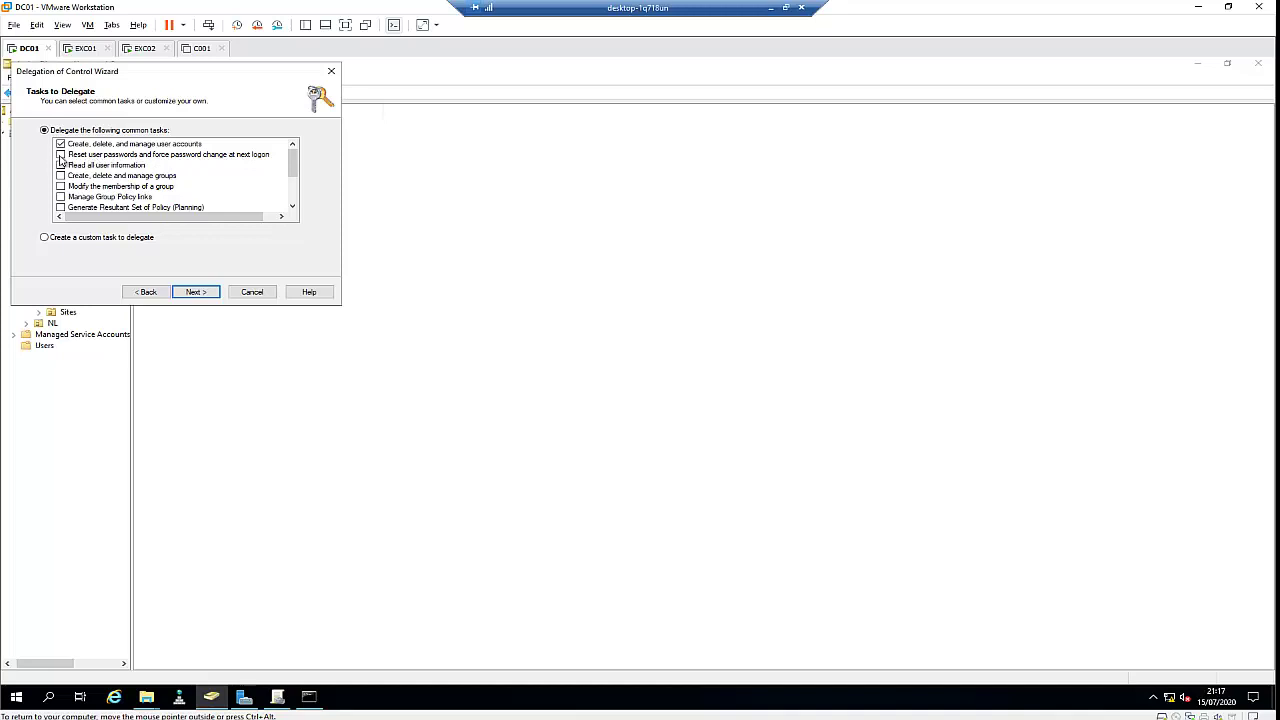
left_click(60, 155)
scroll(147, 192, "down", 1)
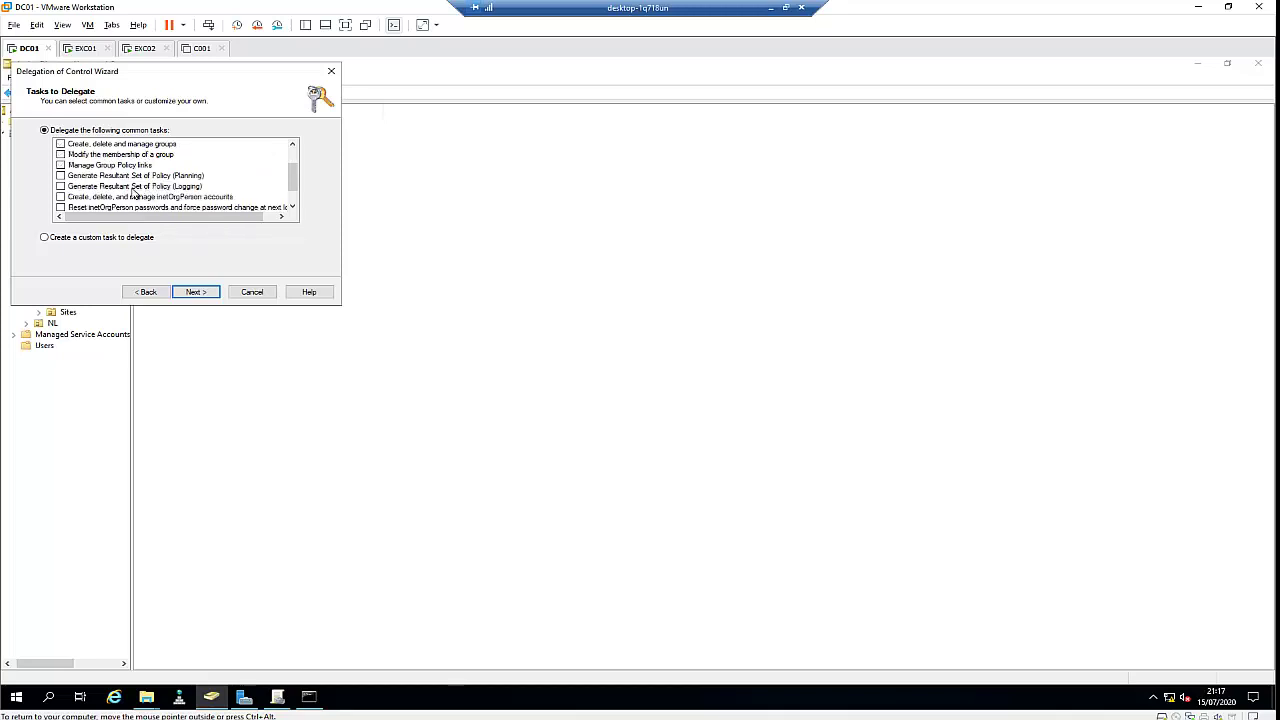
scroll(104, 191, "down", 1)
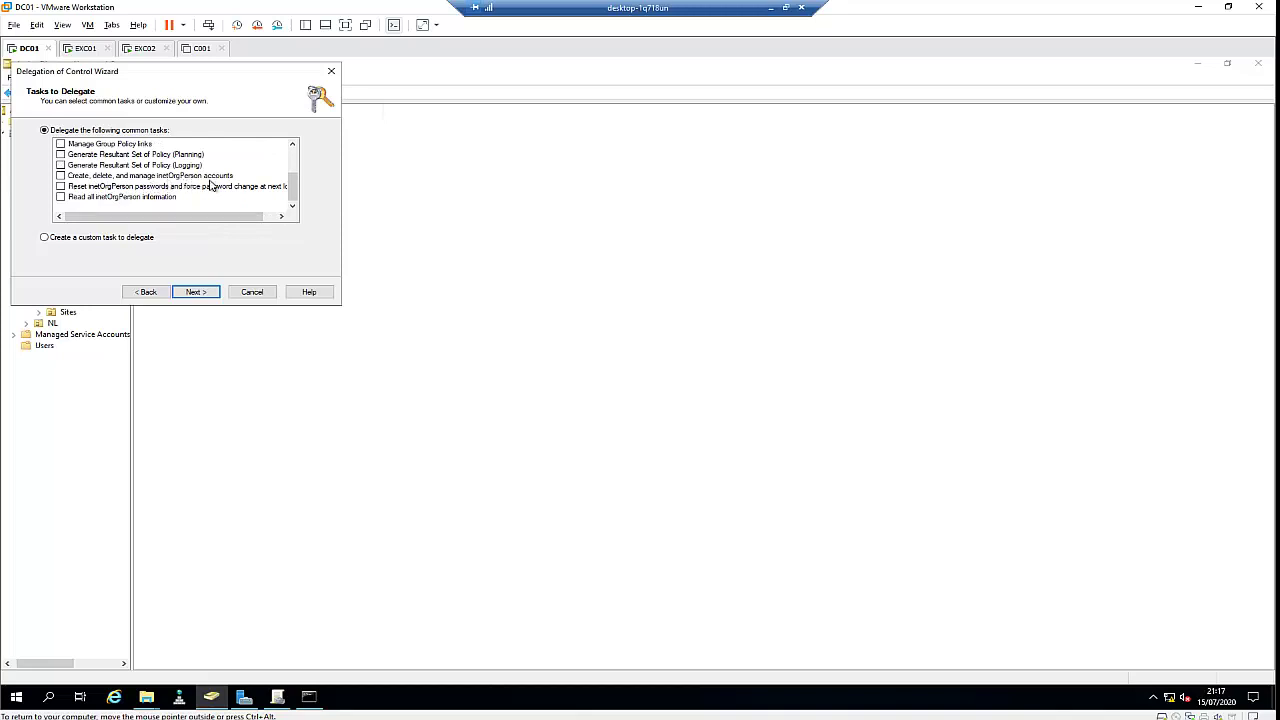
scroll(163, 180, "up", 1)
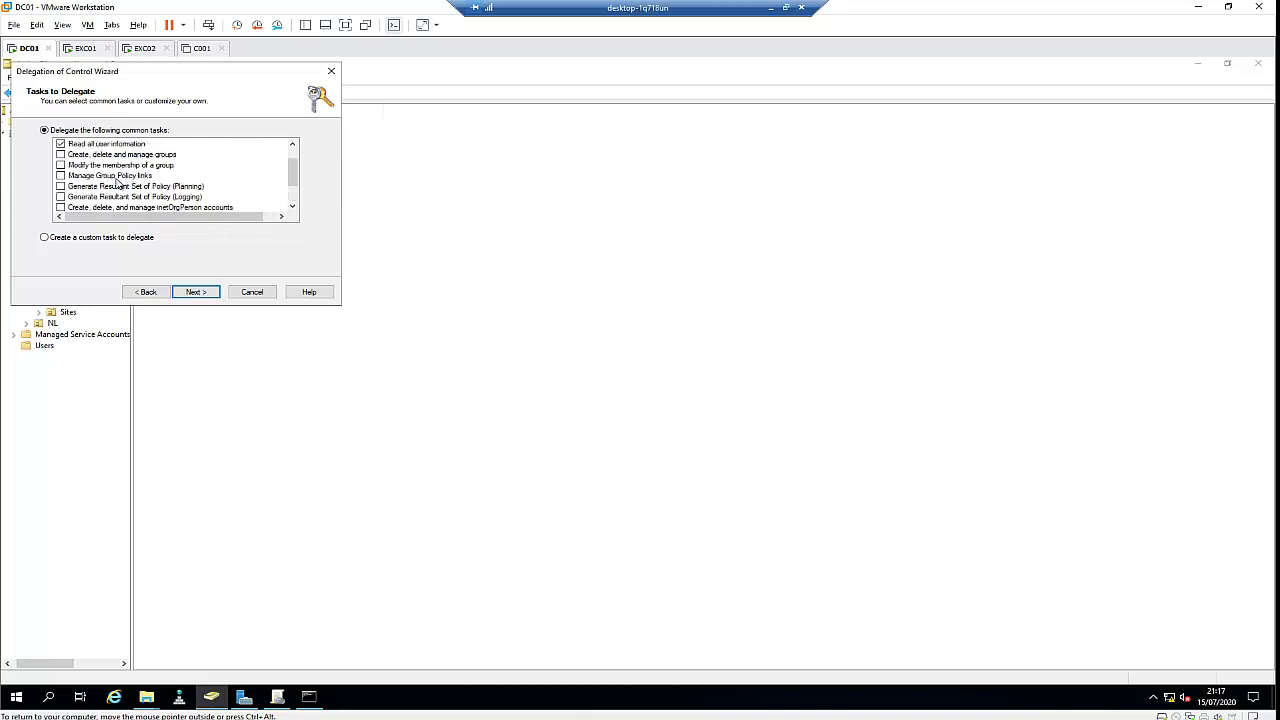
left_click(64, 241)
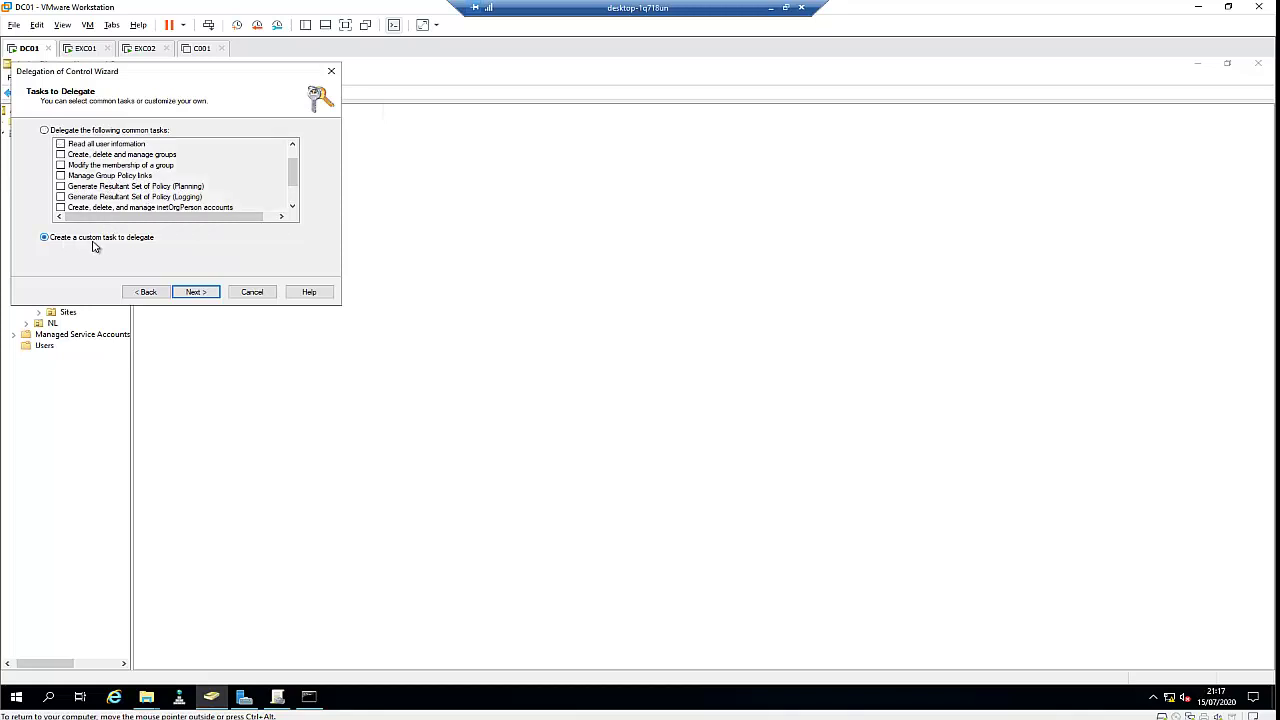
left_click(196, 292)
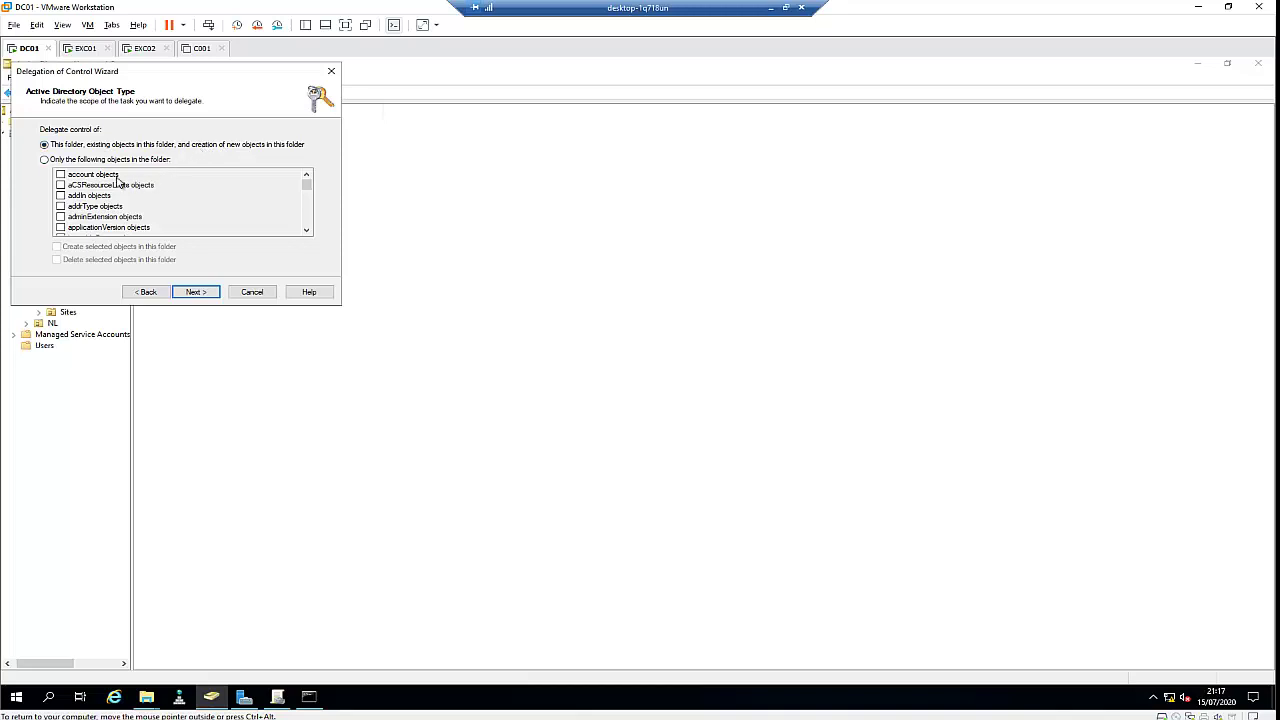
Scope the custom task to account objects only, then go back to the task list
left_click(60, 162)
left_click(88, 175)
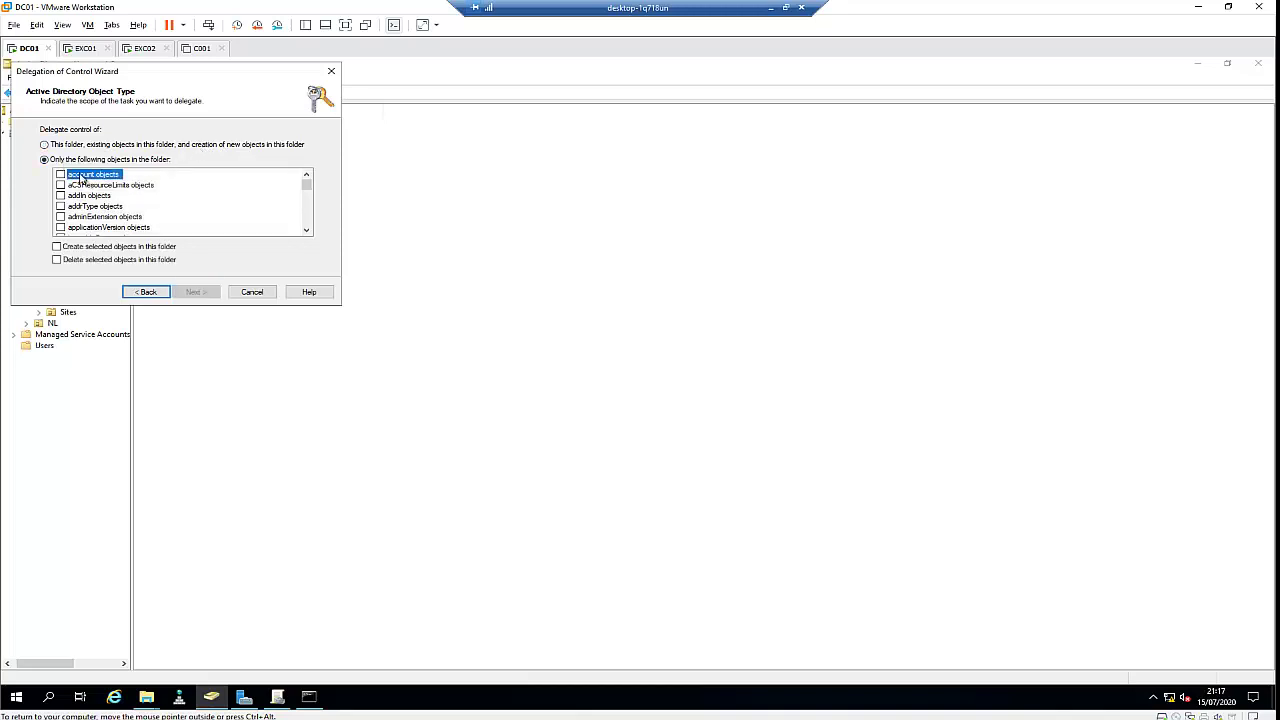
left_click(142, 291)
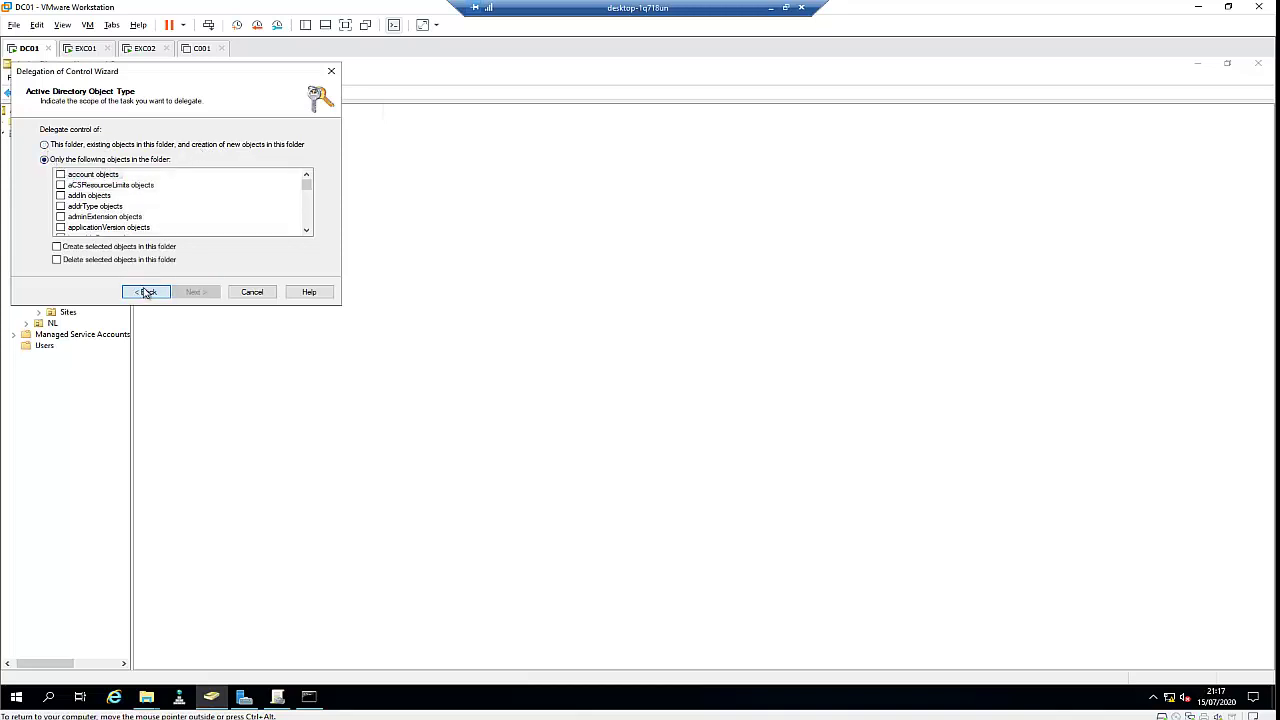
Delegate 'Create, delete, and manage user accounts' and 'Read all user information', then finish the wizard
left_click(45, 130)
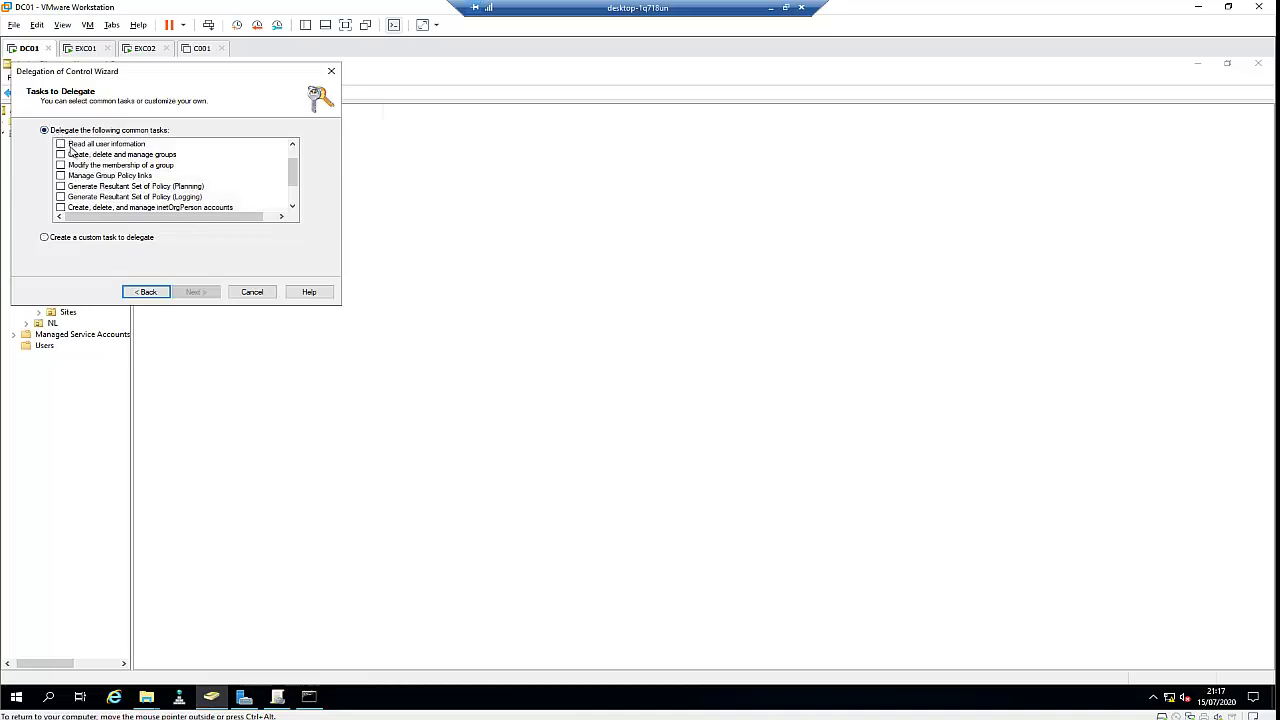
left_click_drag(287, 172, 290, 148)
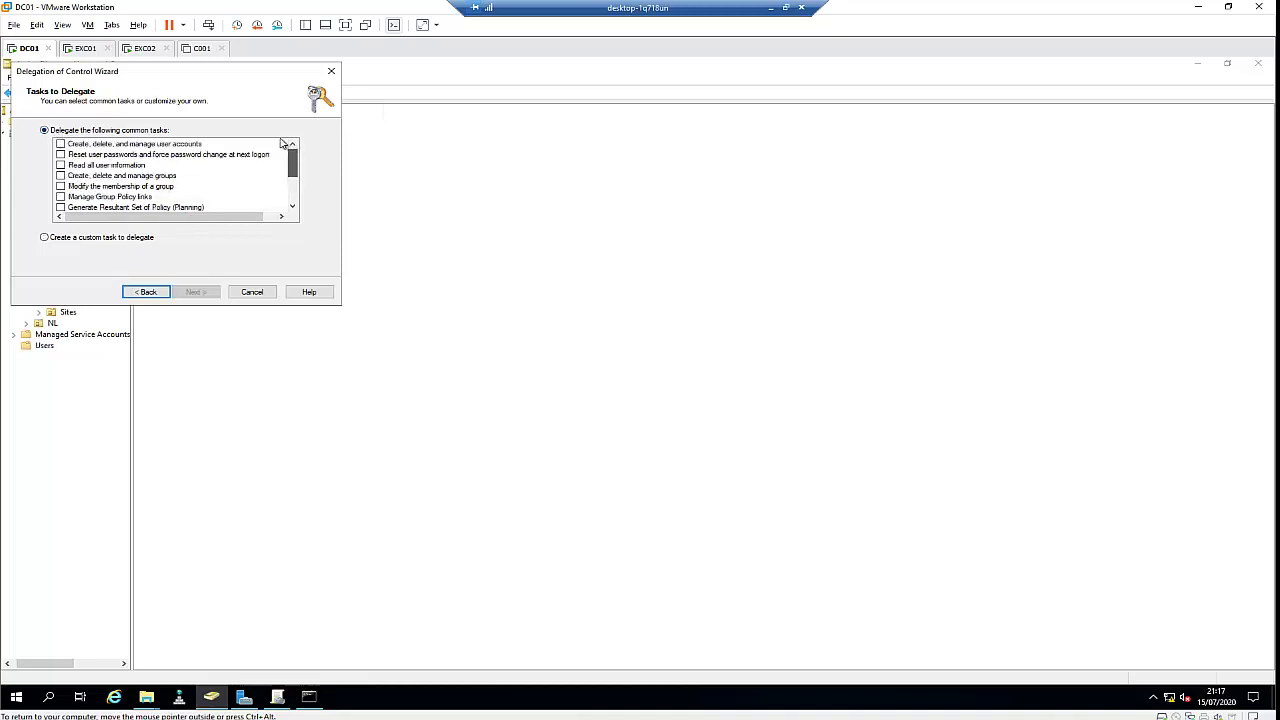
left_click(61, 144)
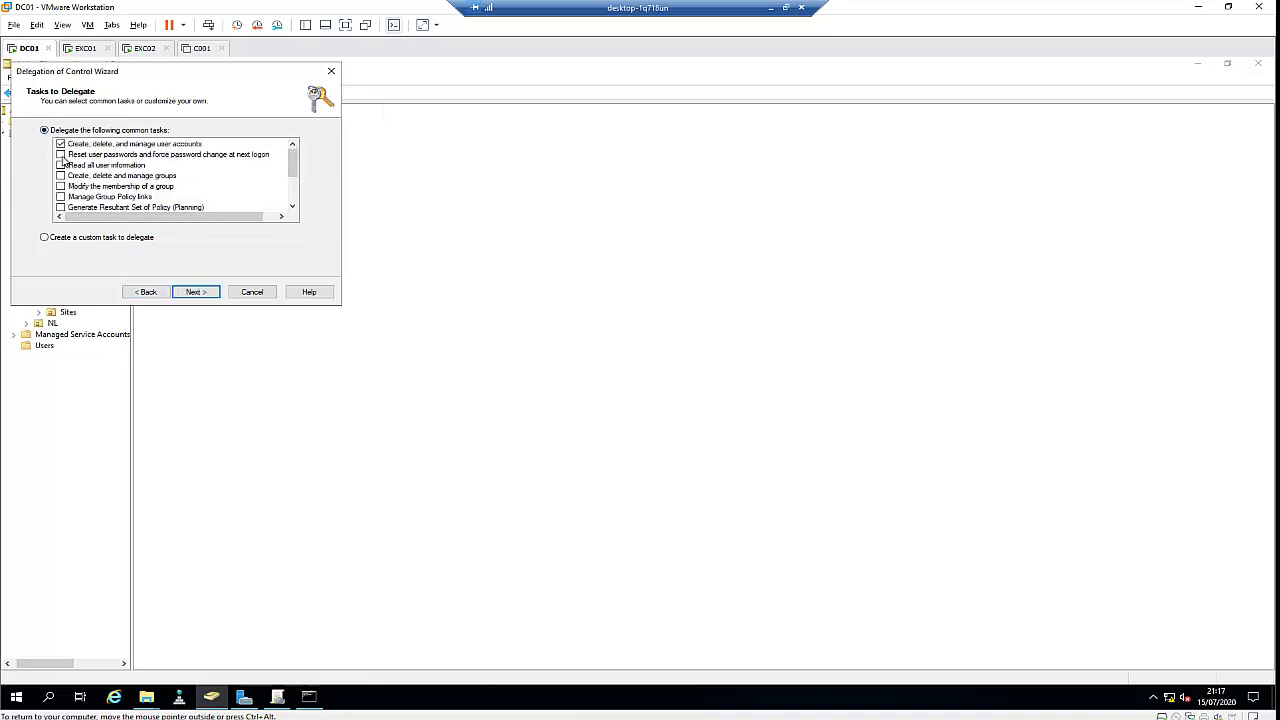
left_click(60, 166)
left_click(196, 291)
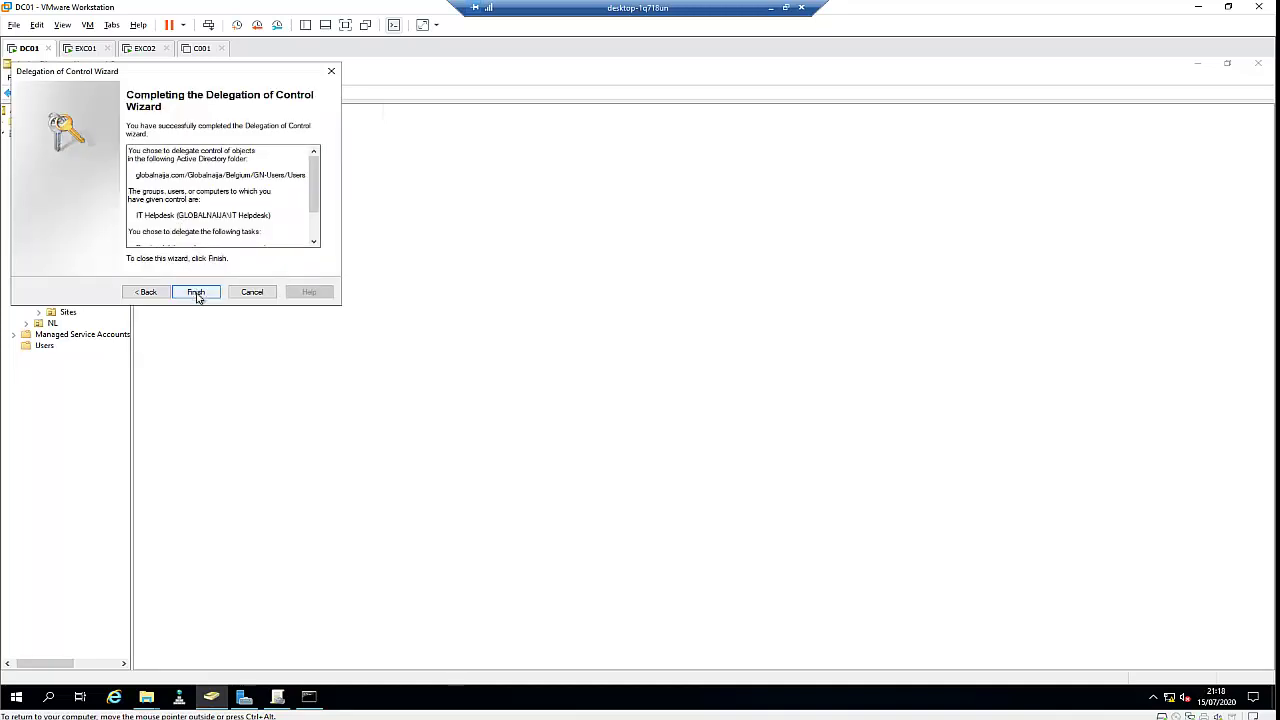
left_click(196, 292)
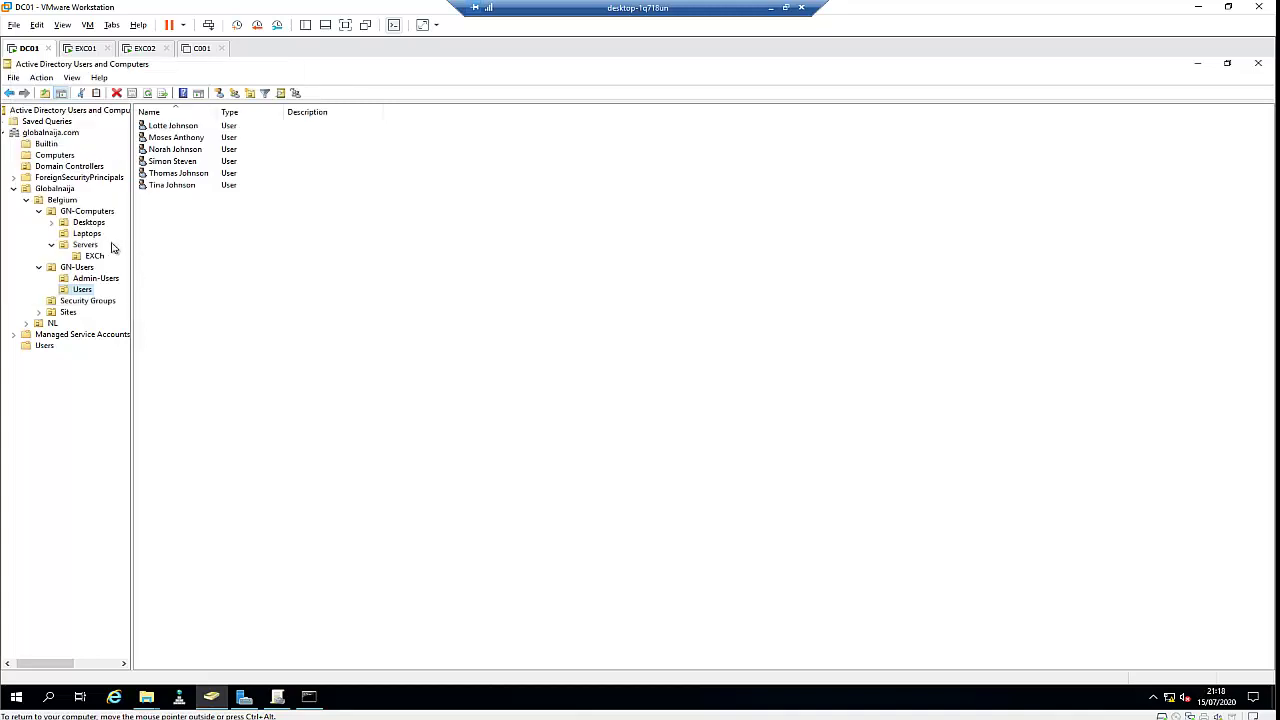
Open the IT Helpdesk group in Security Groups and view its Members tab
left_click(87, 302)
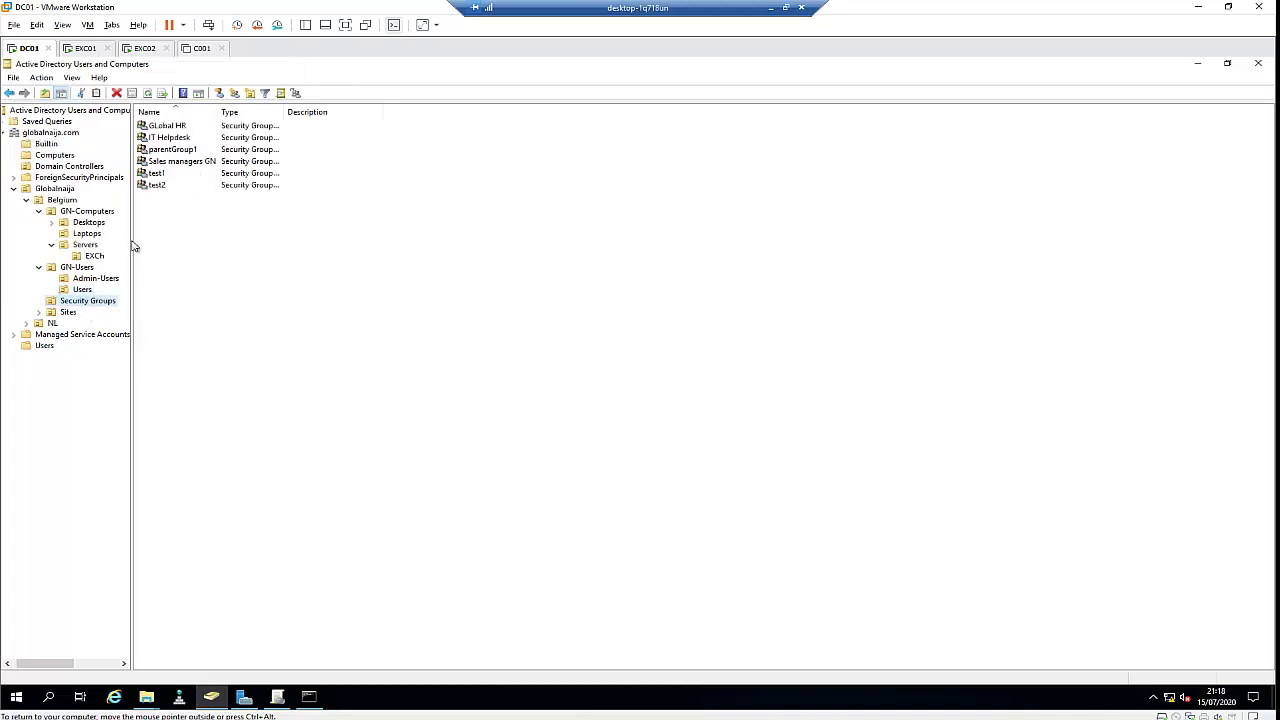
double_click(172, 137)
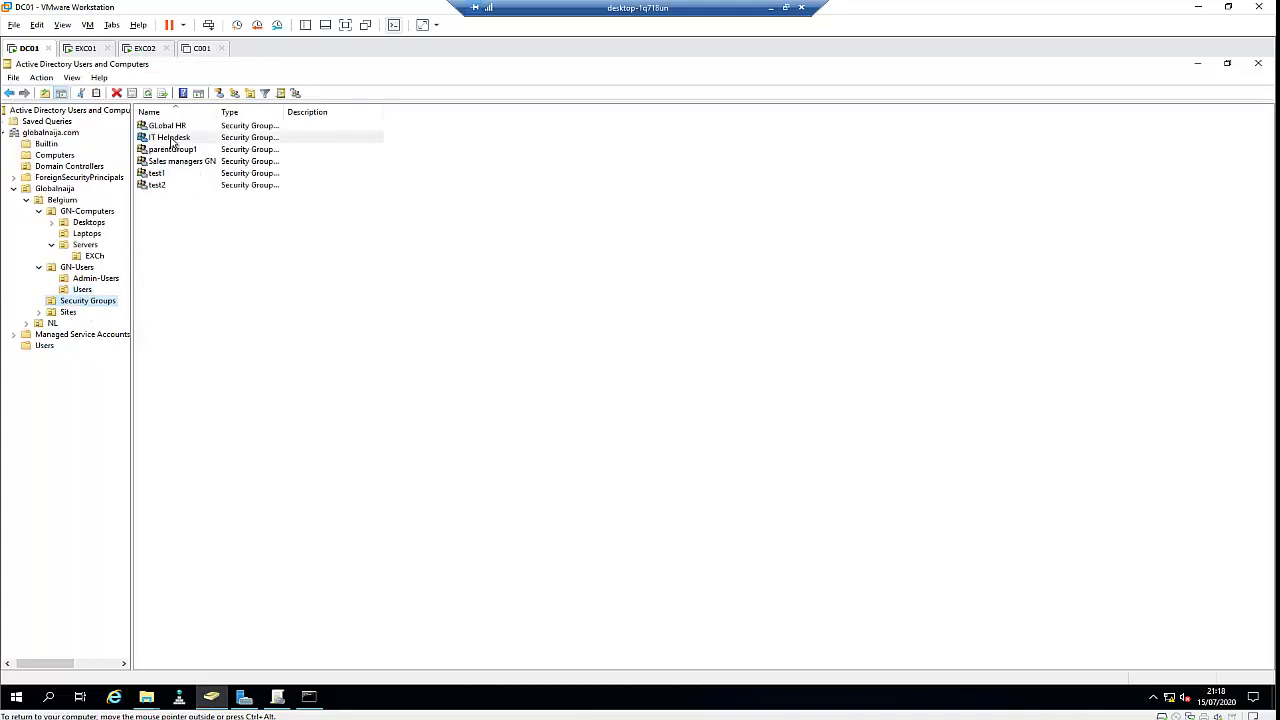
left_click(68, 89)
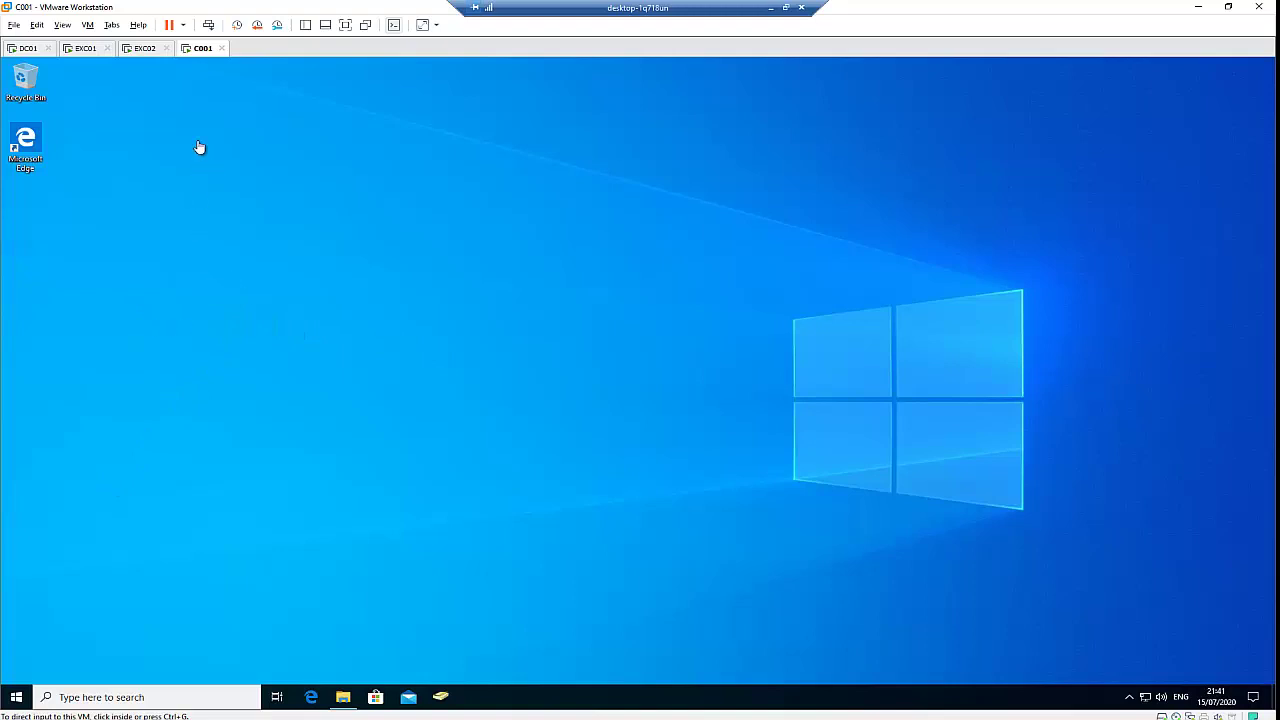
Open System settings on the client and maximize the About page to confirm the name C001
left_click(22, 697)
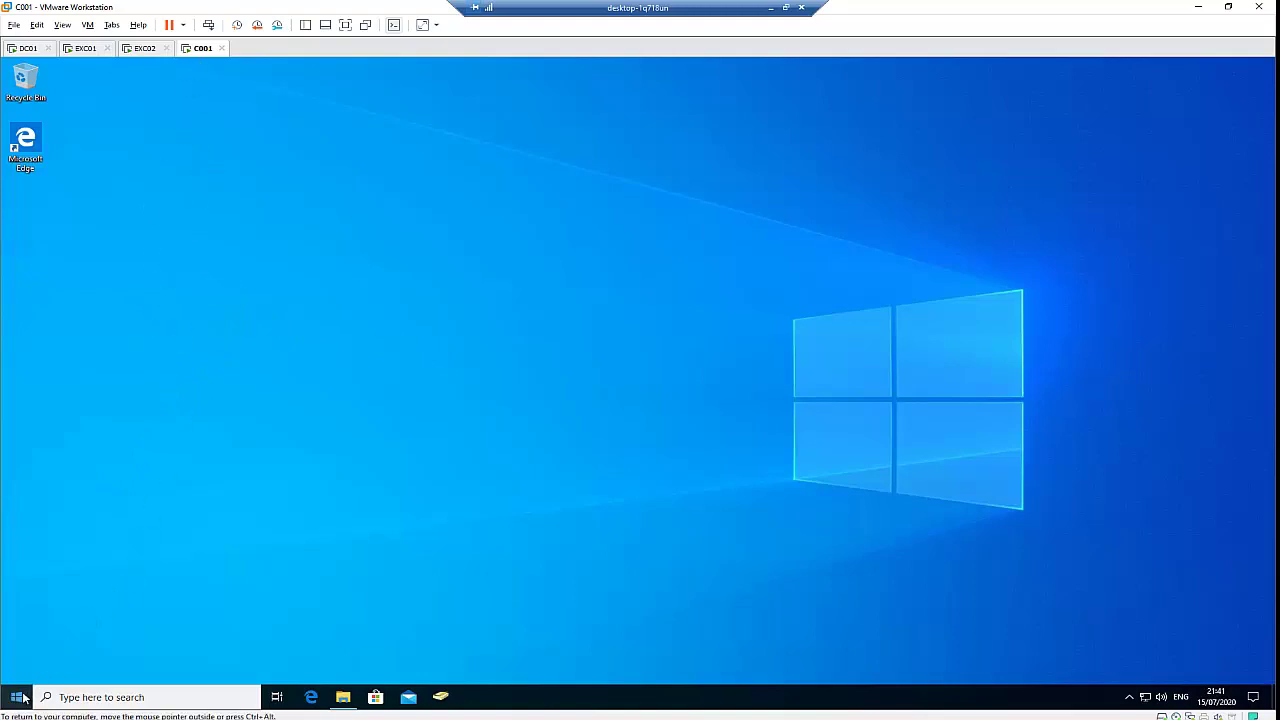
right_click(22, 697)
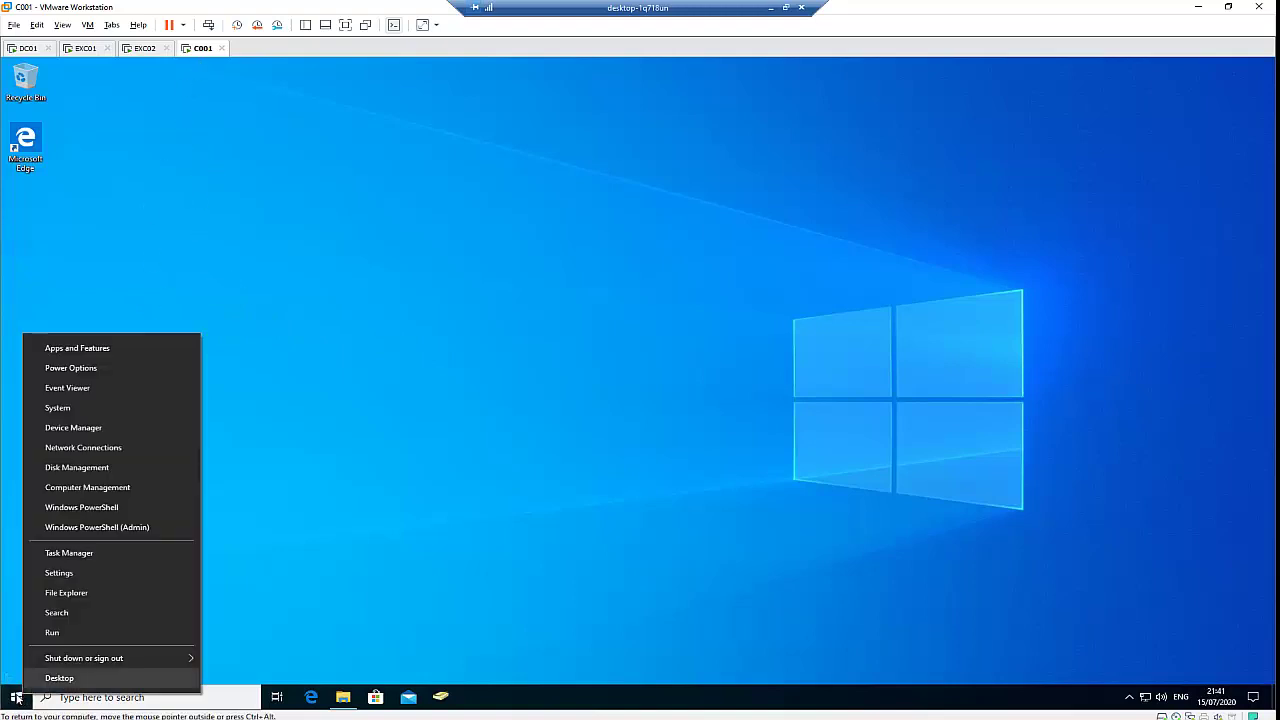
left_click(78, 407)
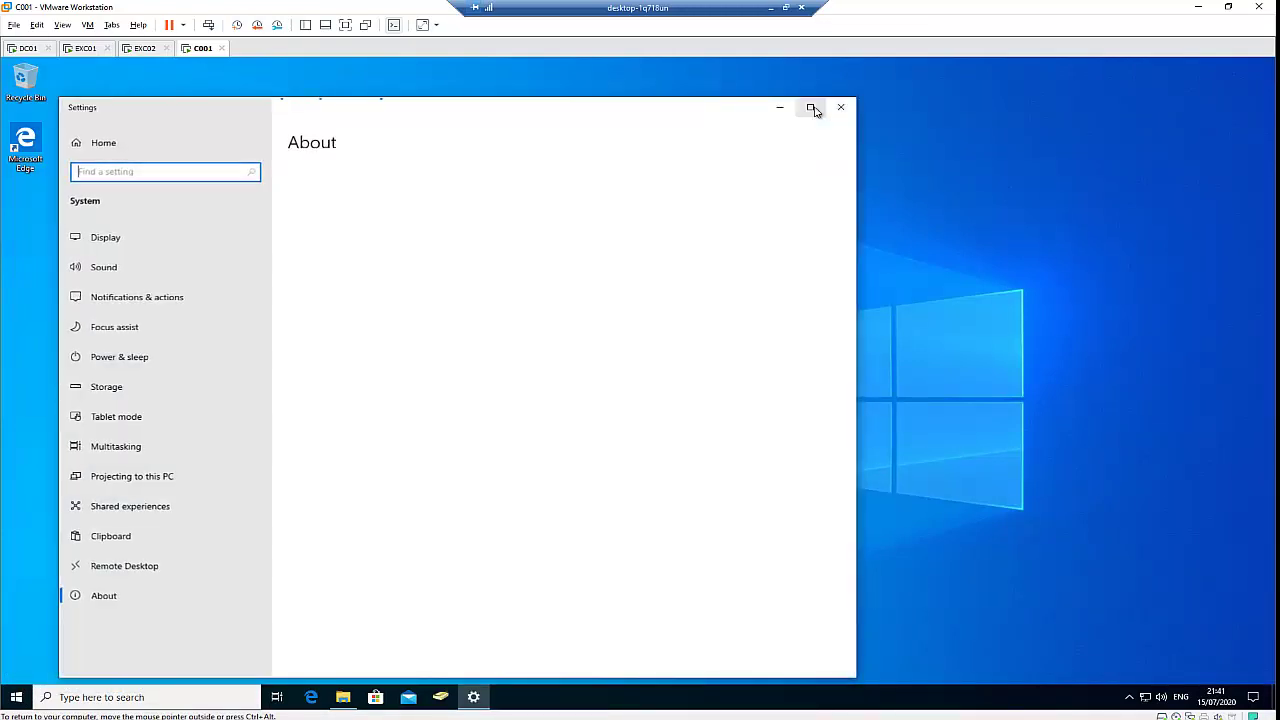
left_click(811, 108)
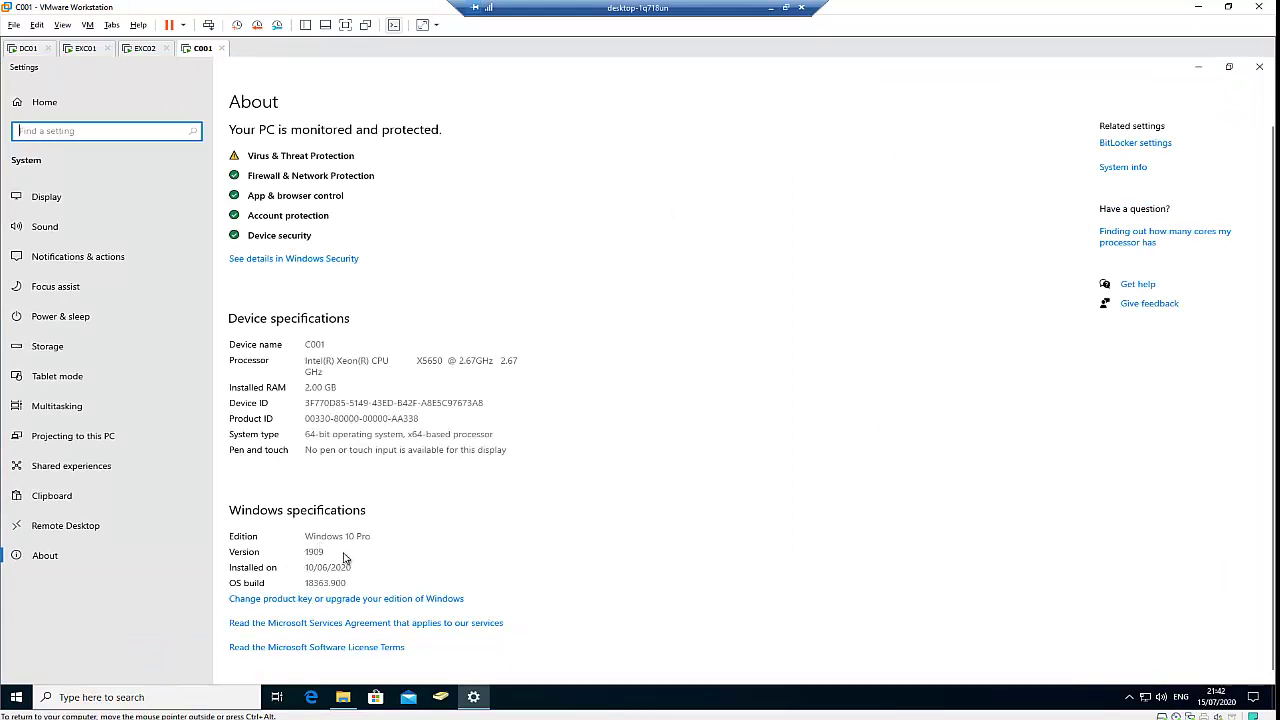
Return to DC01's Active Directory console and select the IT Helpdesk group
left_click(16, 697)
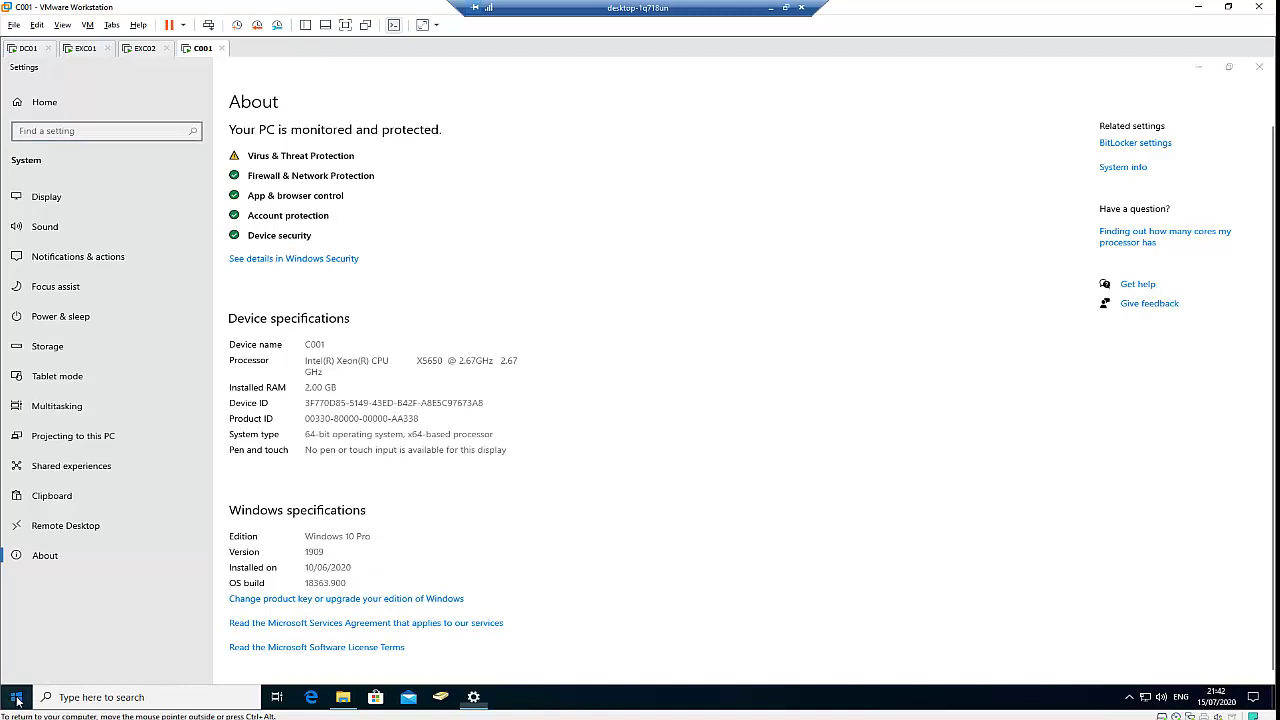
mouse_move(30, 551)
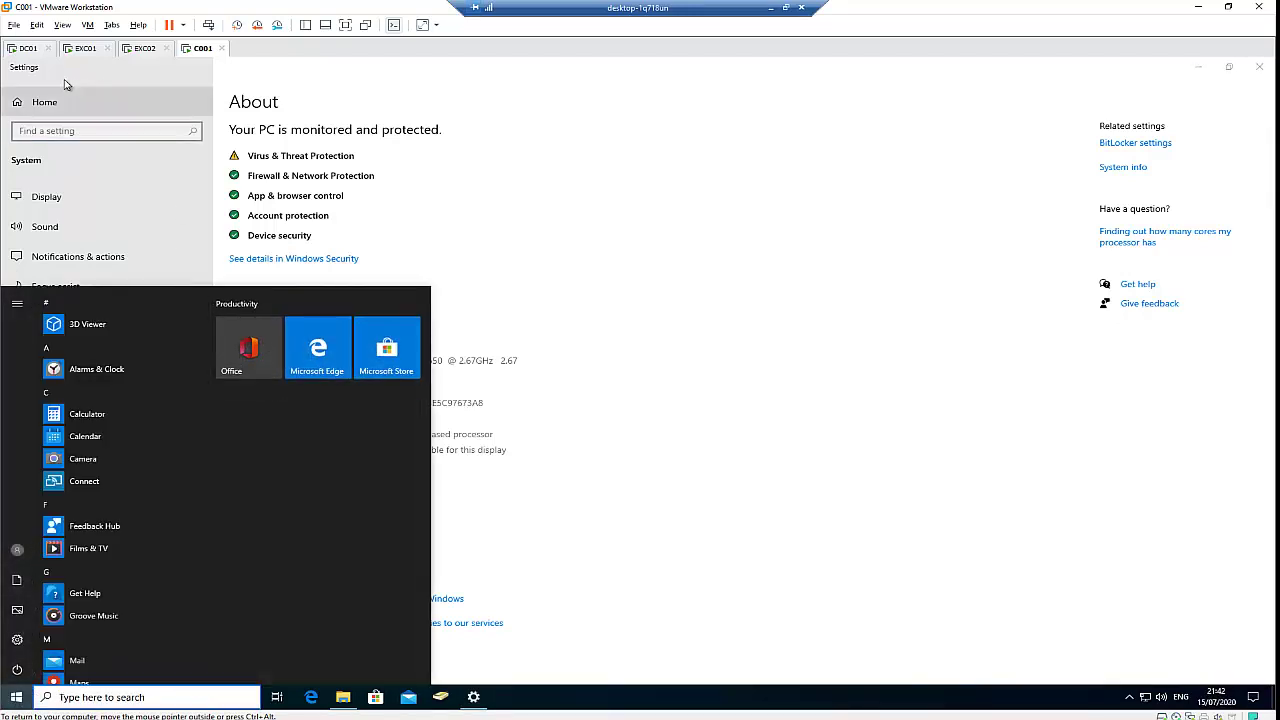
left_click(25, 48)
left_click(176, 137)
Recheck IT Helpdesk's members, close its properties unchanged, and switch to the C001 client
double_click(190, 140)
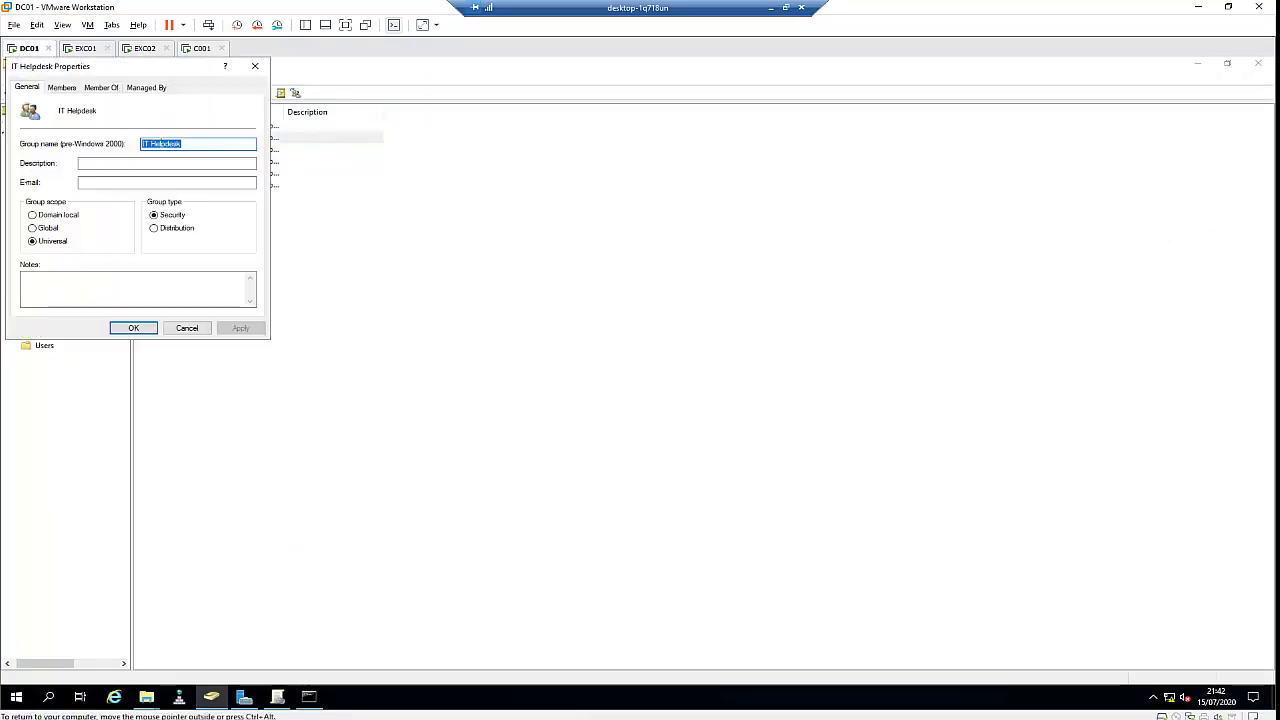
left_click(62, 87)
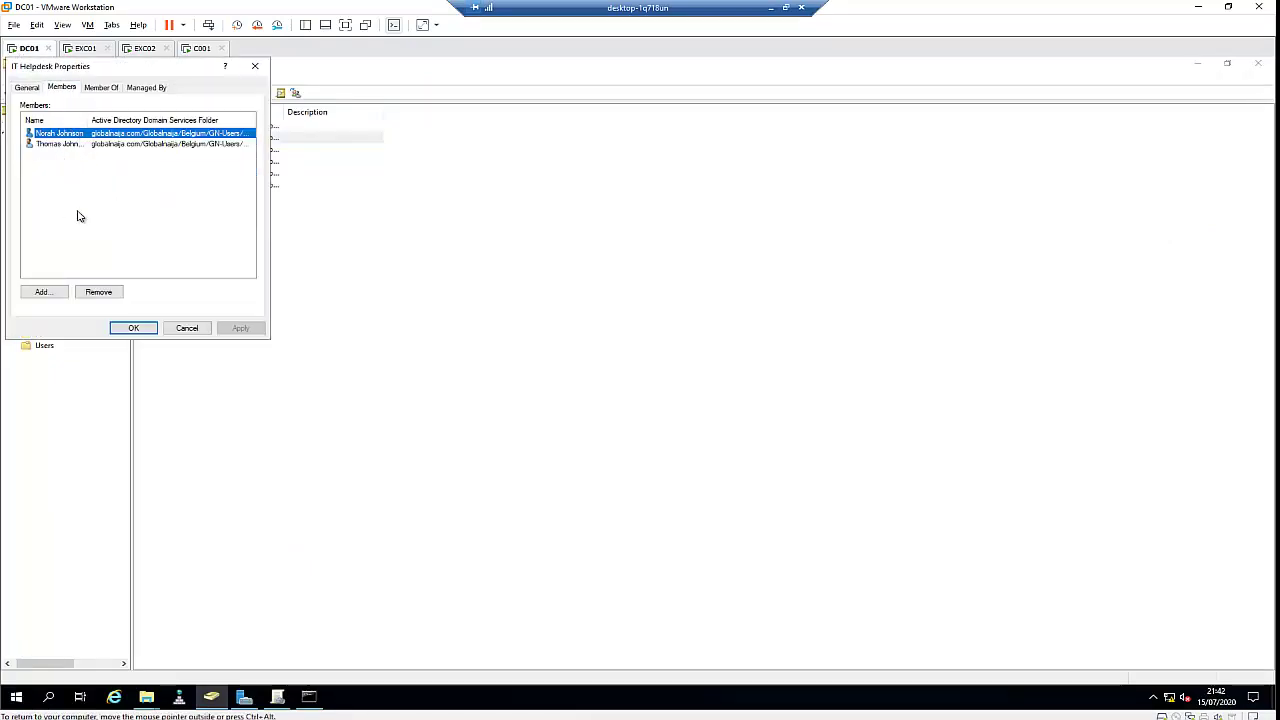
left_click(187, 329)
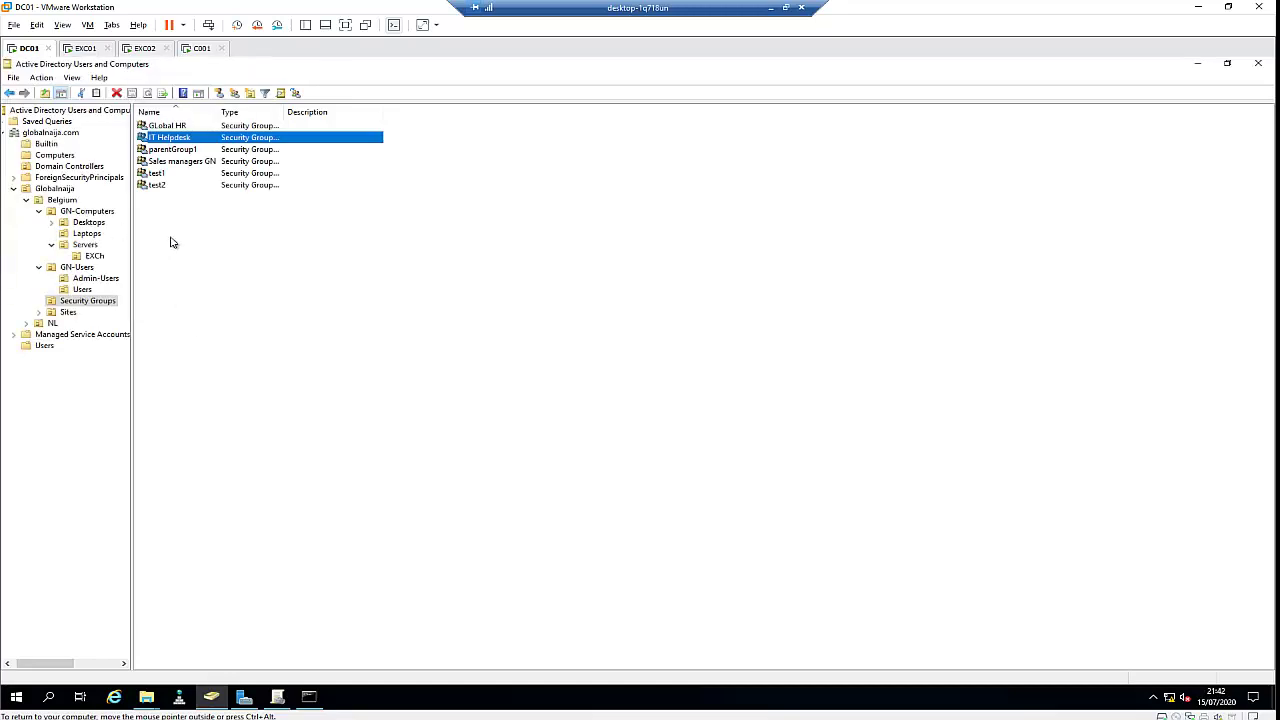
left_click(200, 48)
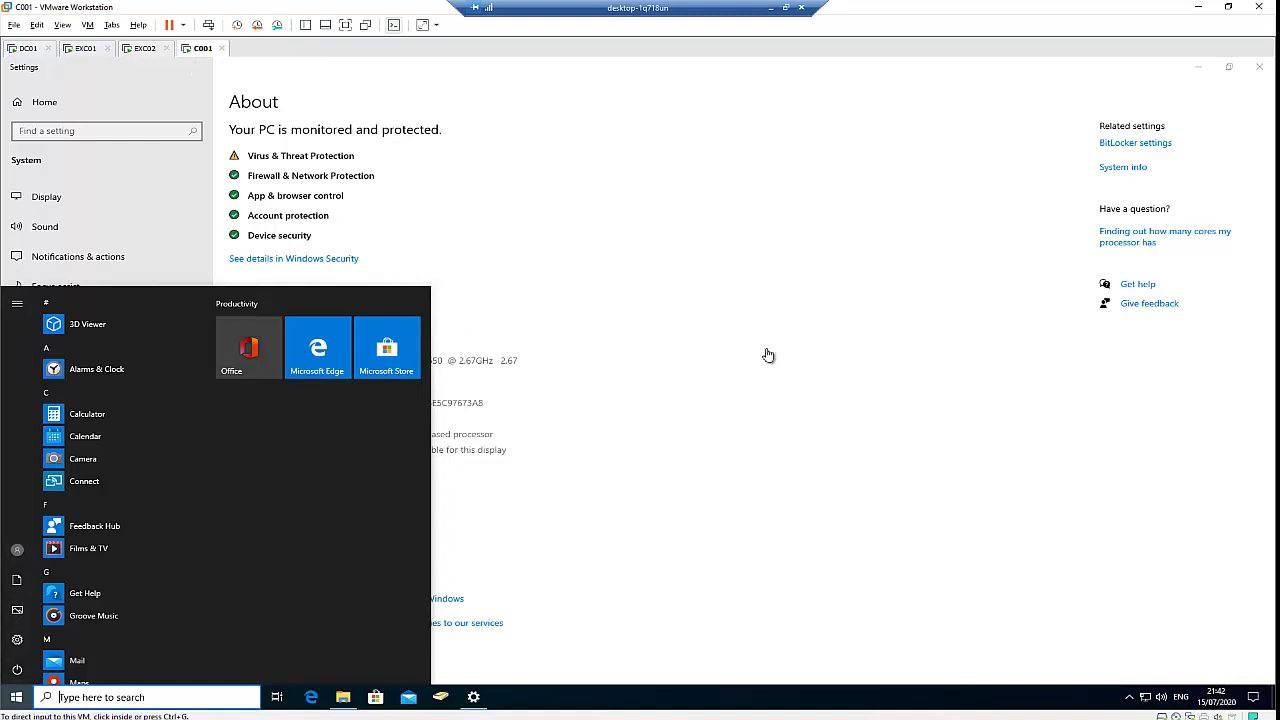
Minimize Settings and launch Active Directory Users and Computers from Windows Administrative Tools
left_click(1198, 68)
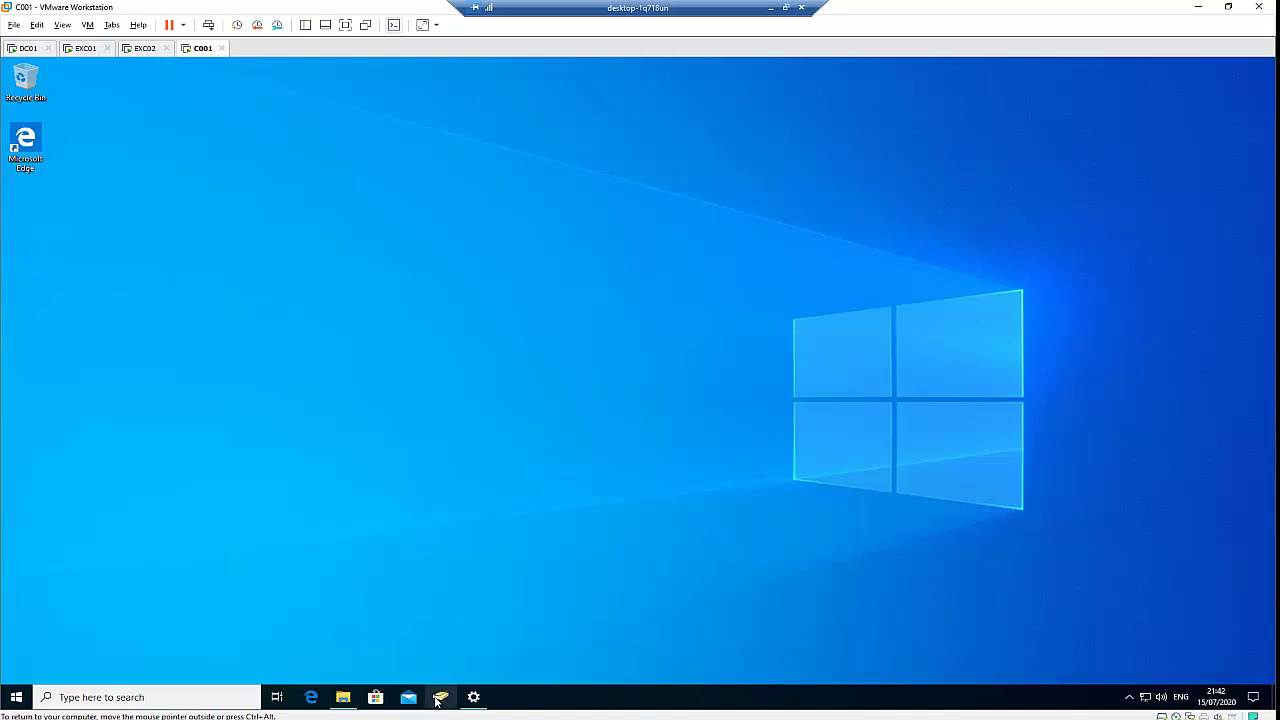
left_click(16, 697)
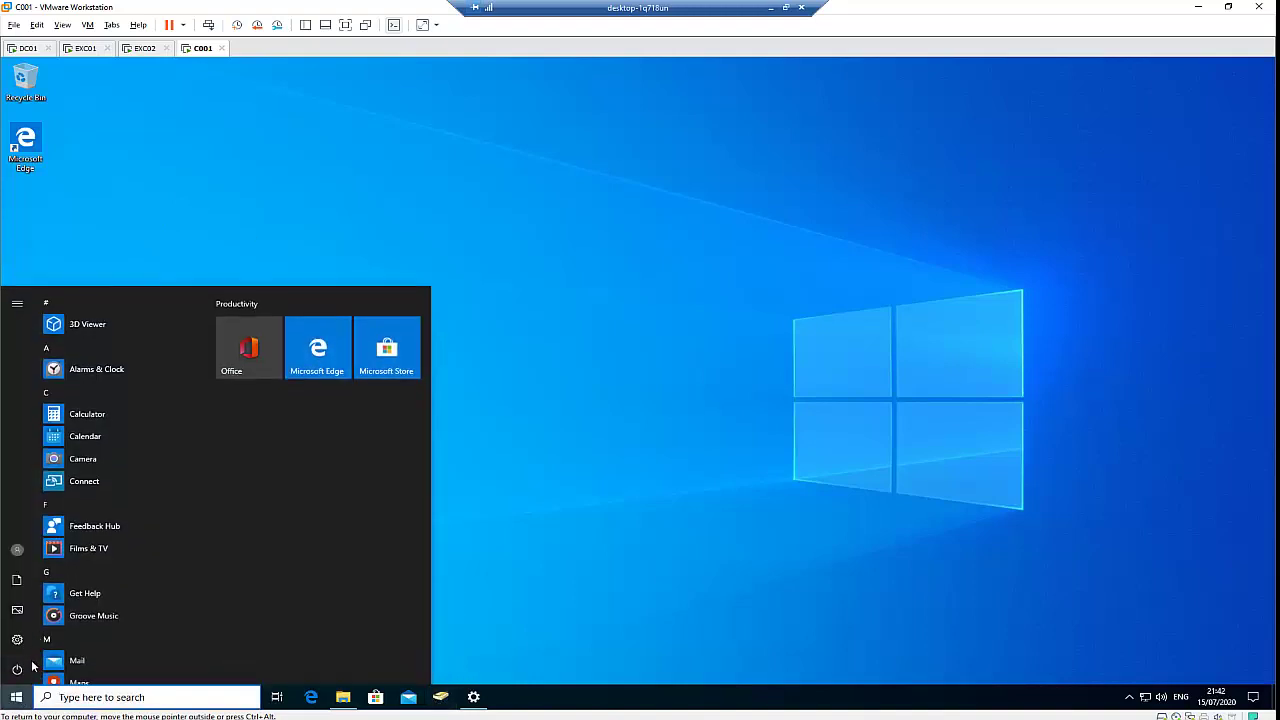
scroll(160, 530, "down", 10)
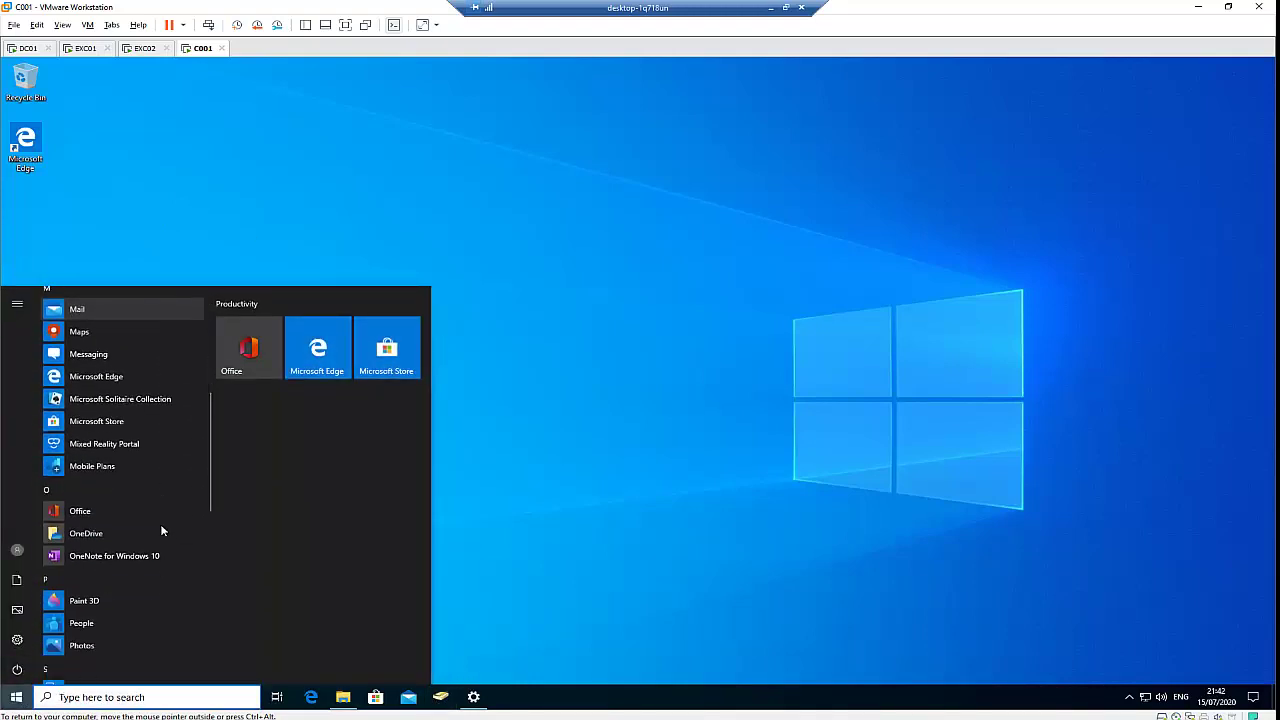
left_click(156, 557)
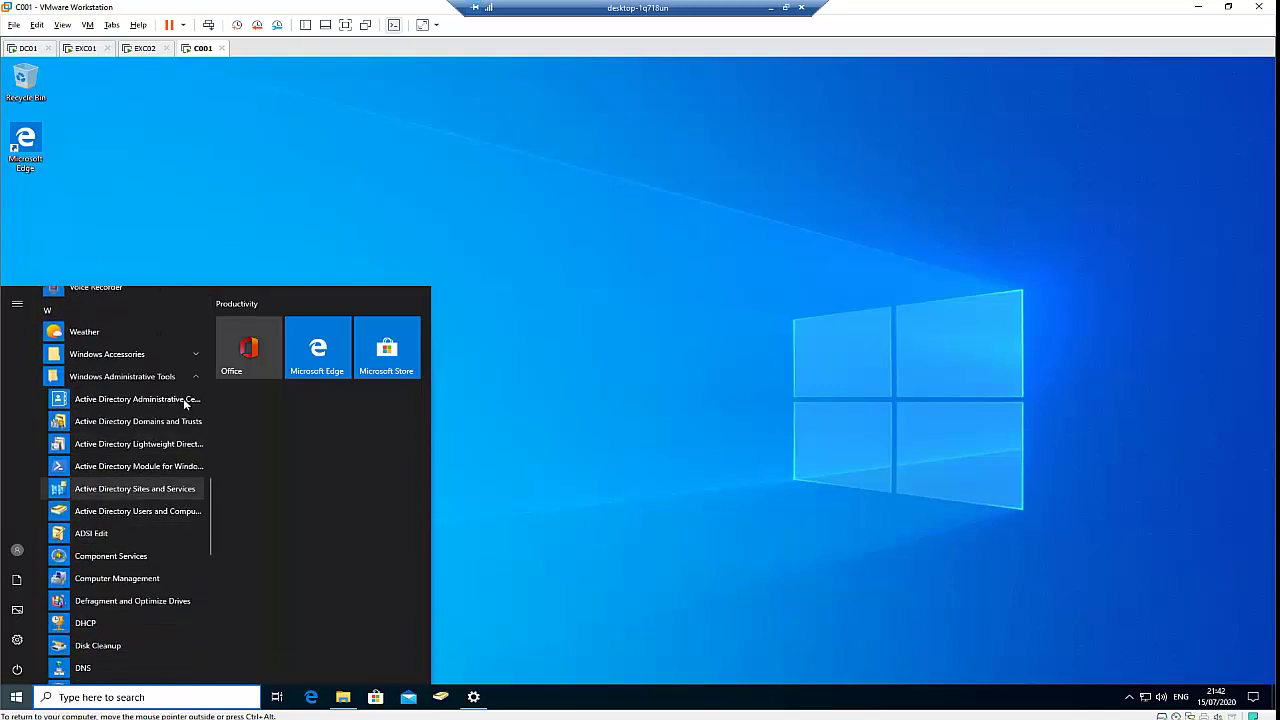
left_click(474, 660)
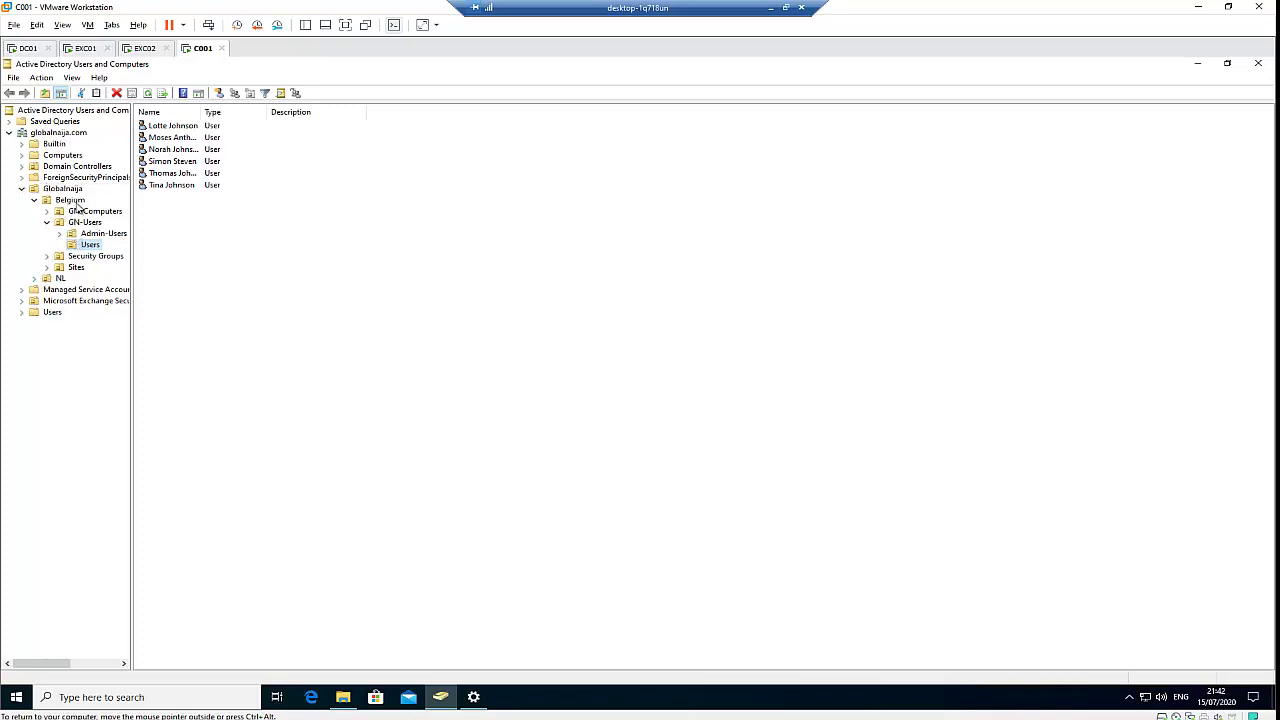
Browse the GN-Users Users OU, then the Admin-Users OU and its actions menu
left_click(91, 249)
key("Escape")
left_click(108, 234)
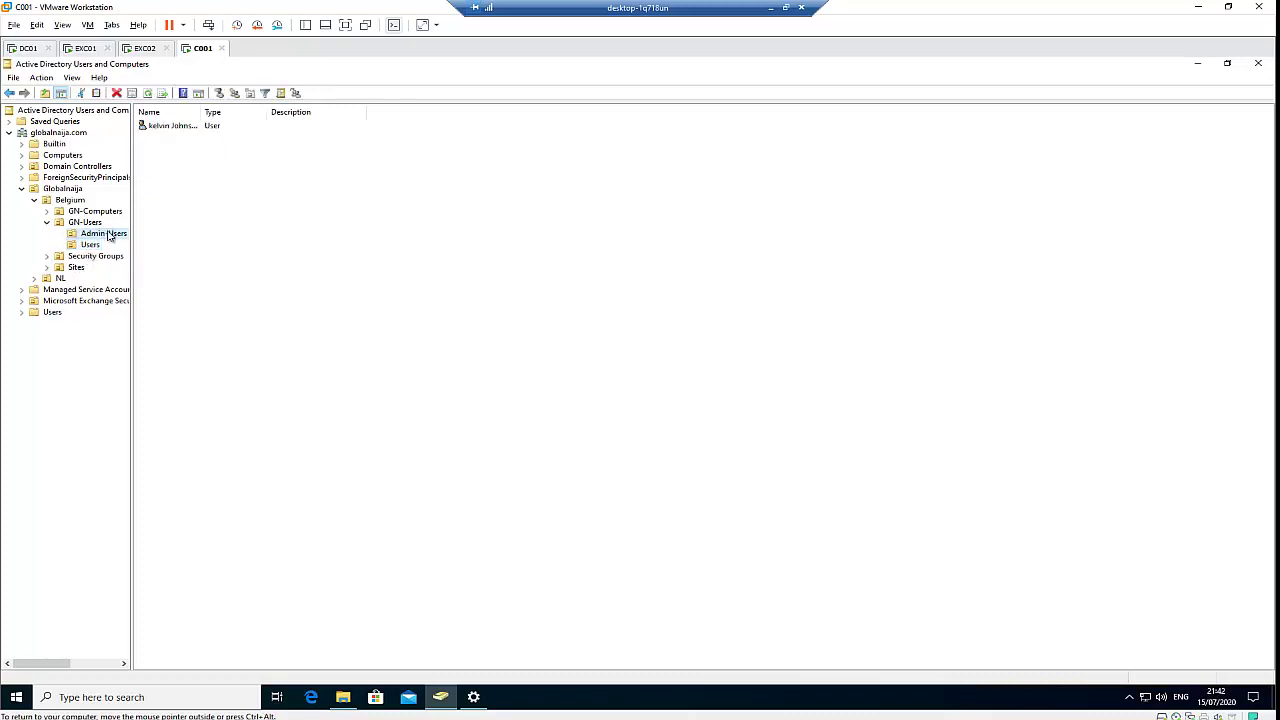
right_click(170, 165)
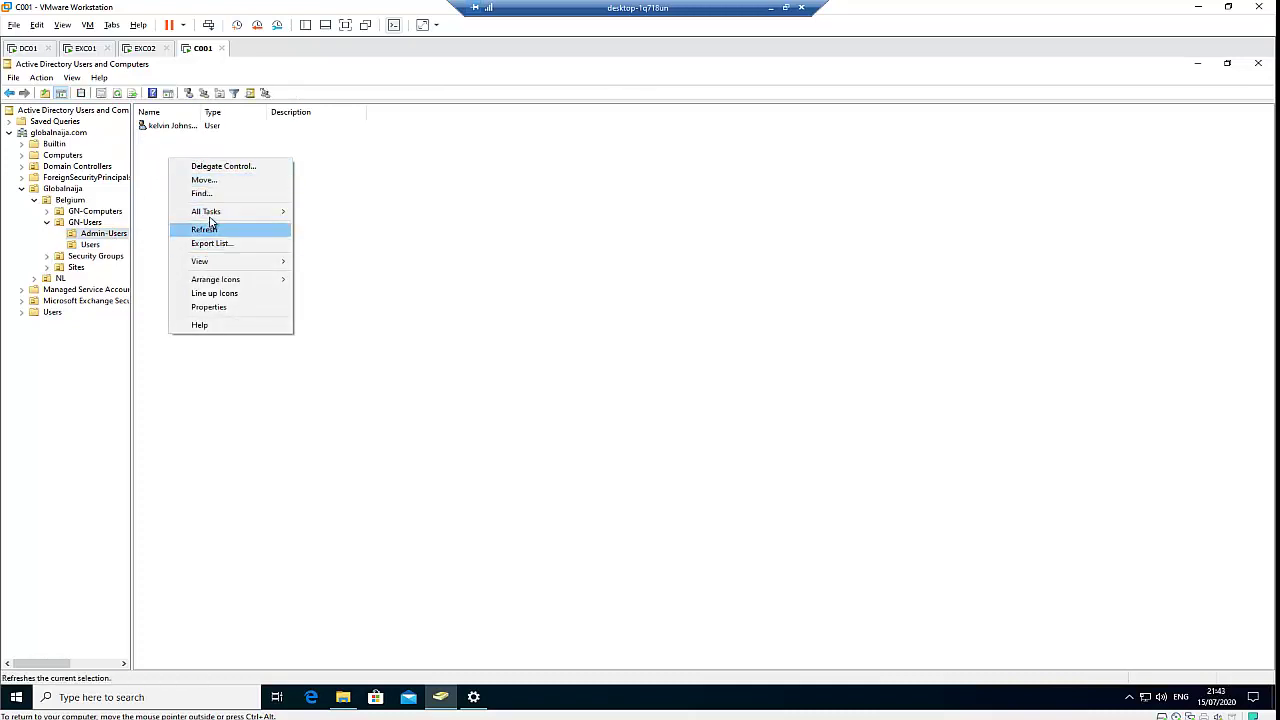
Review an Admin-Users account's Address, Account and Profile tabs, then close its properties
mouse_move(213, 217)
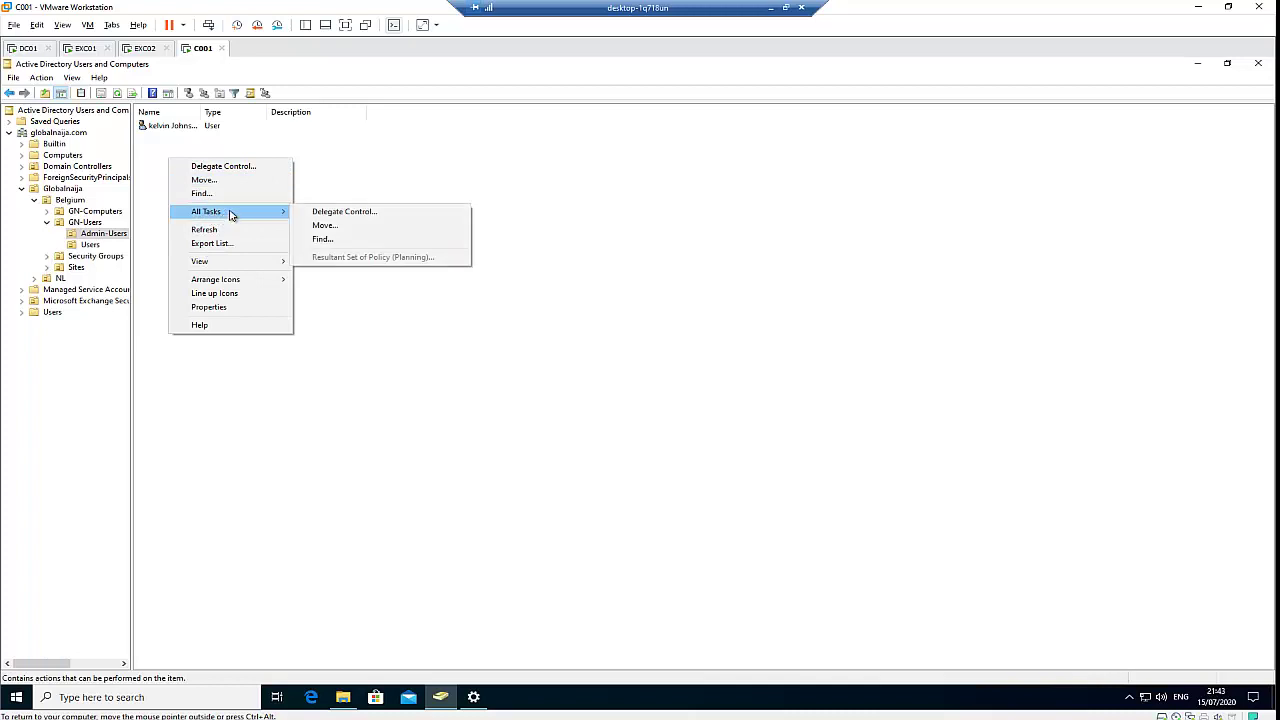
double_click(174, 129)
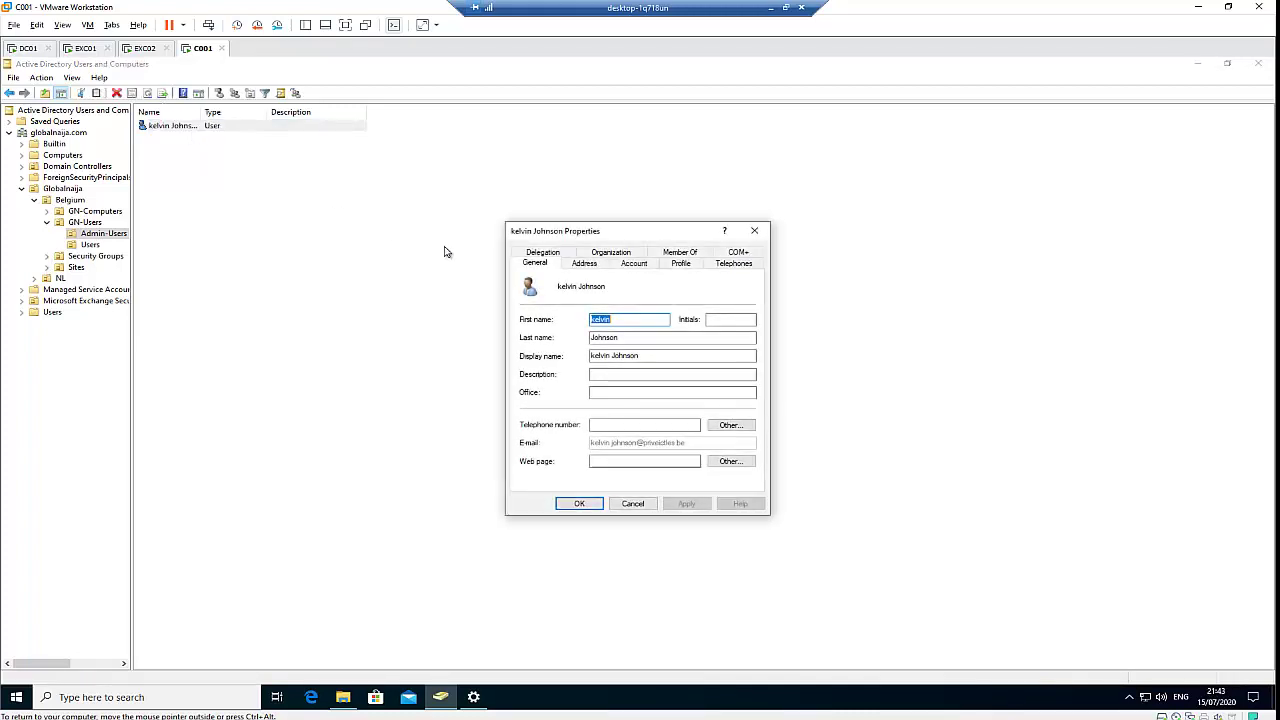
left_click(585, 263)
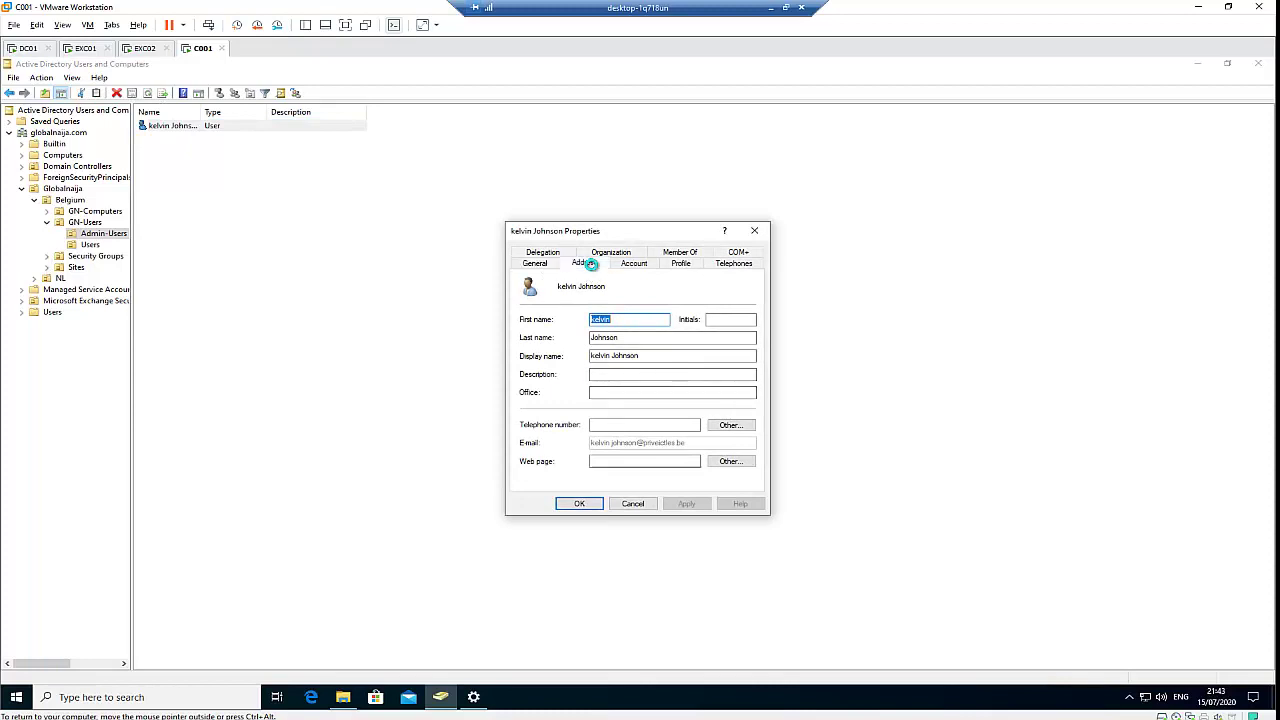
left_click(633, 263)
left_click(680, 263)
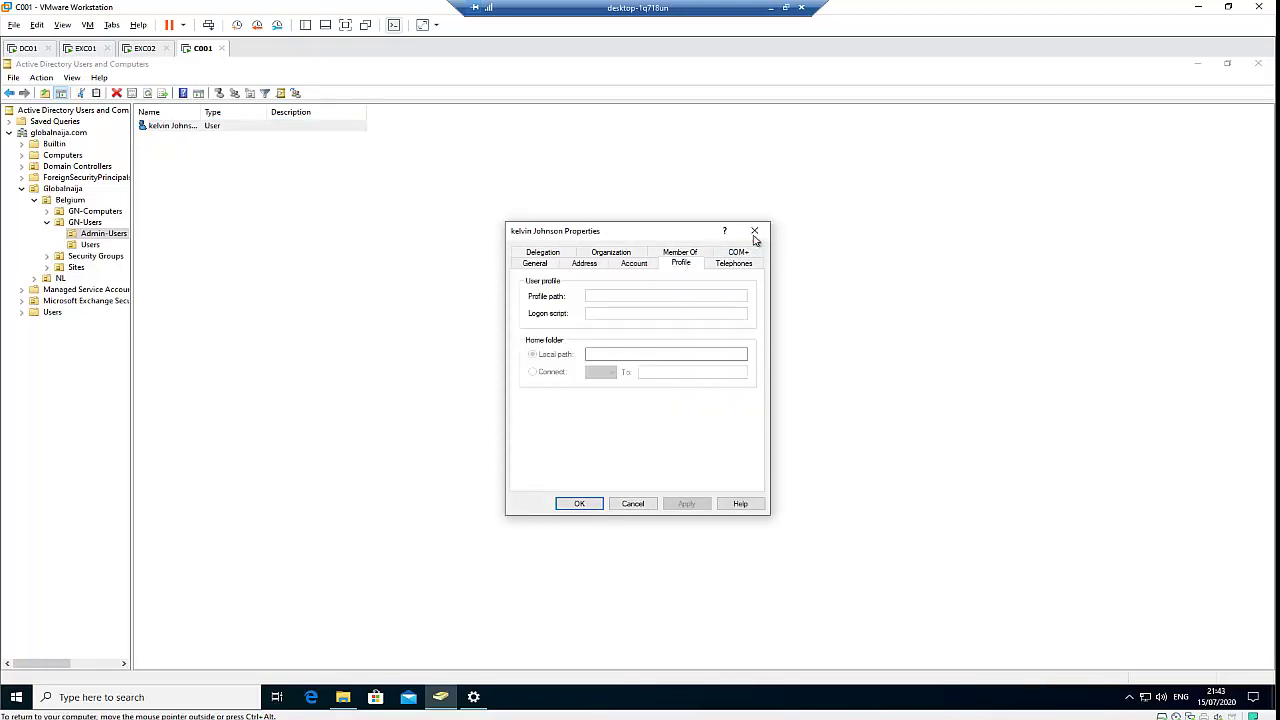
left_click(754, 231)
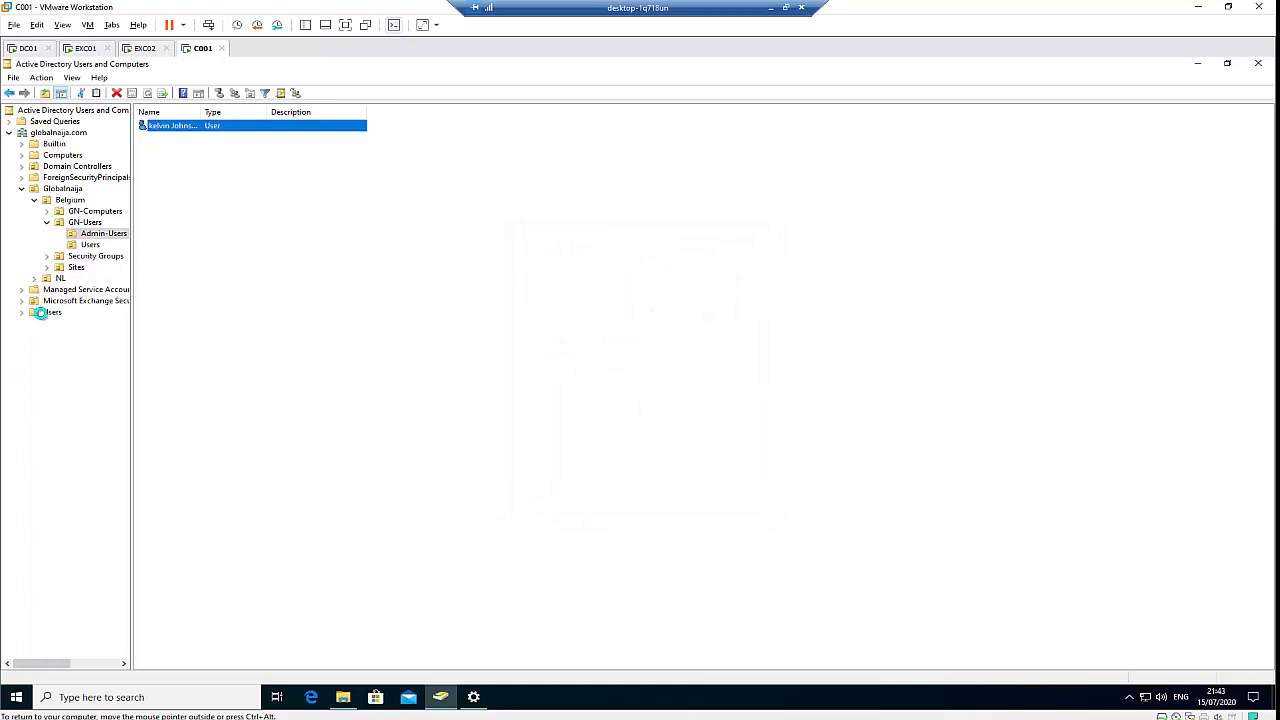
Check the built-in Users container, then view the New options for the GN-Users Users OU
left_click(46, 312)
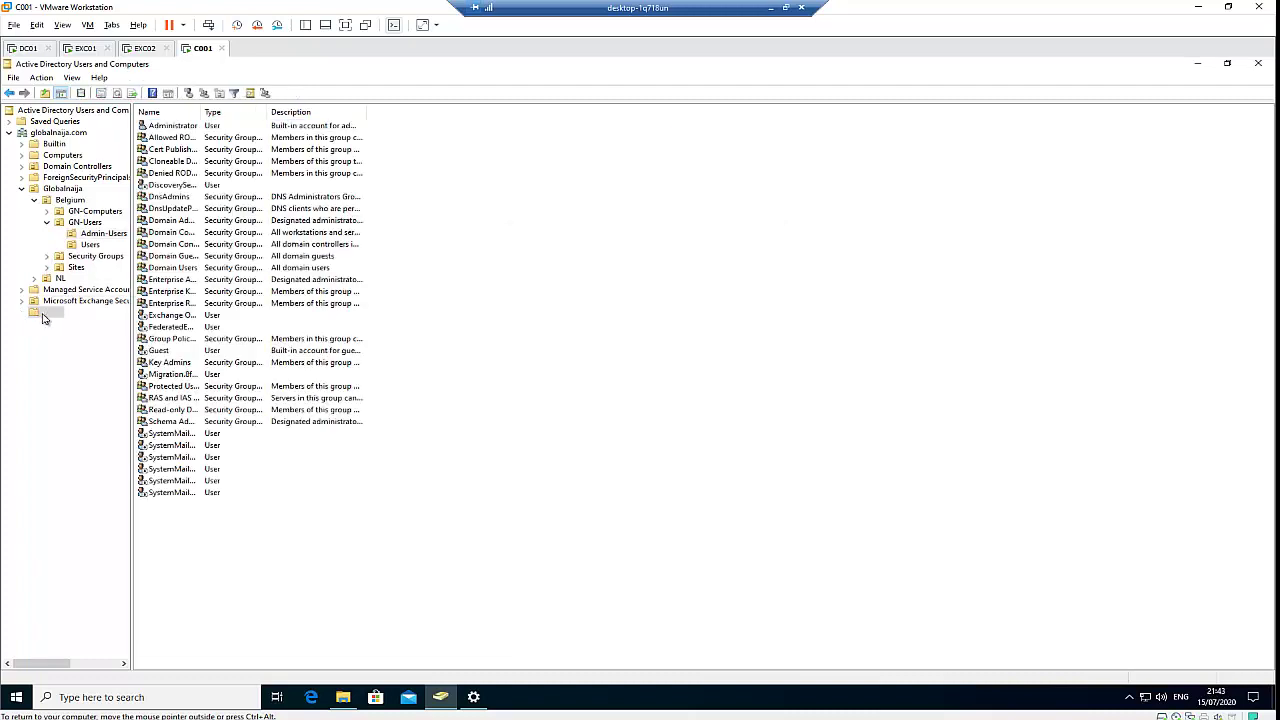
right_click(153, 517)
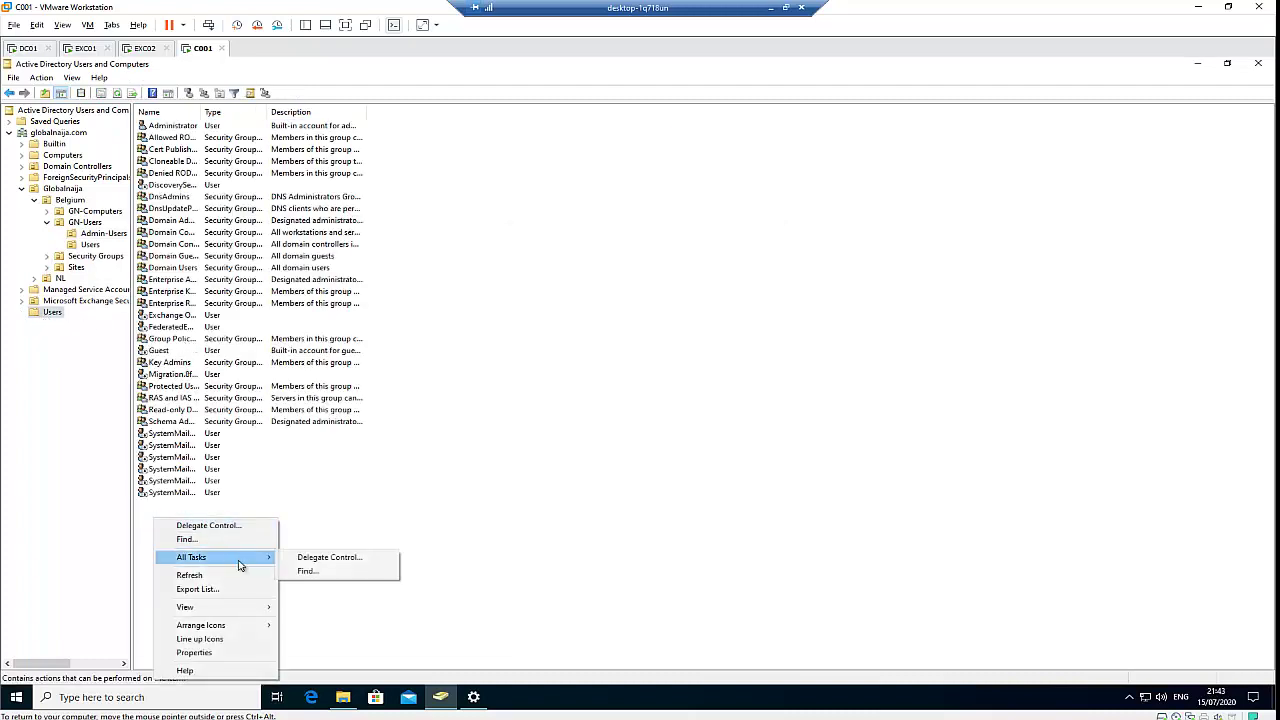
left_click(84, 248)
left_click(85, 246)
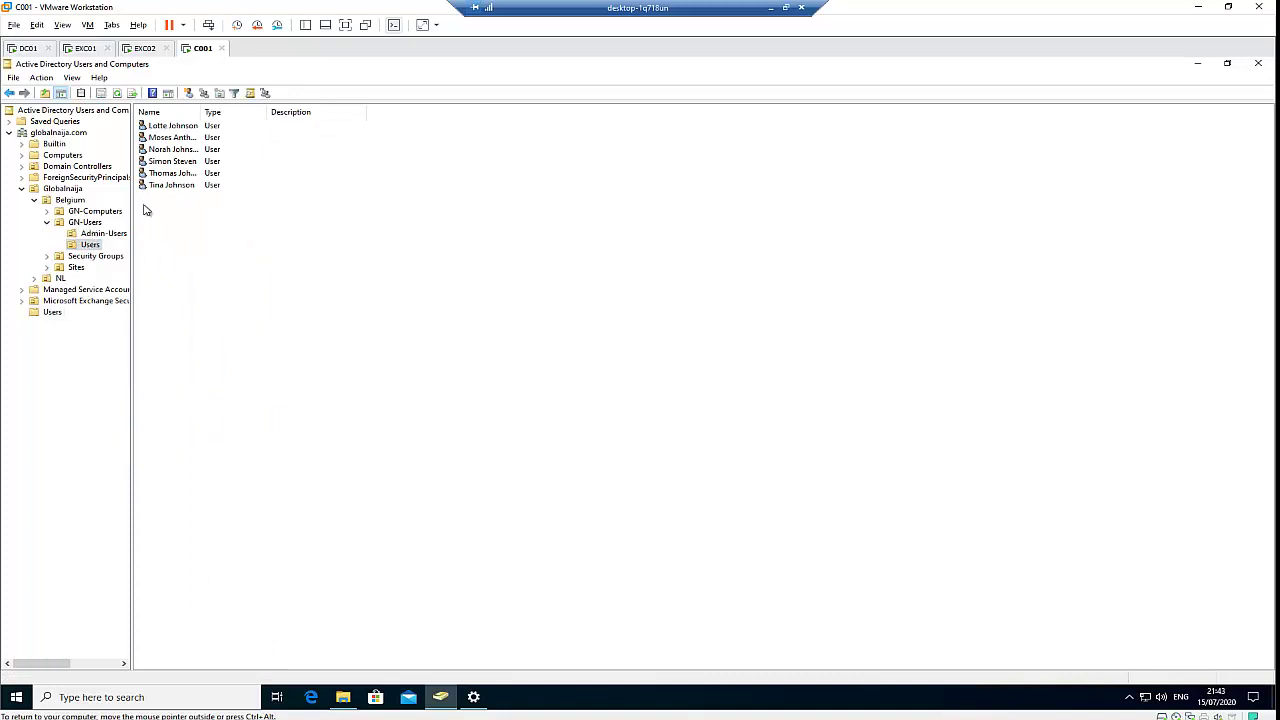
right_click(166, 216)
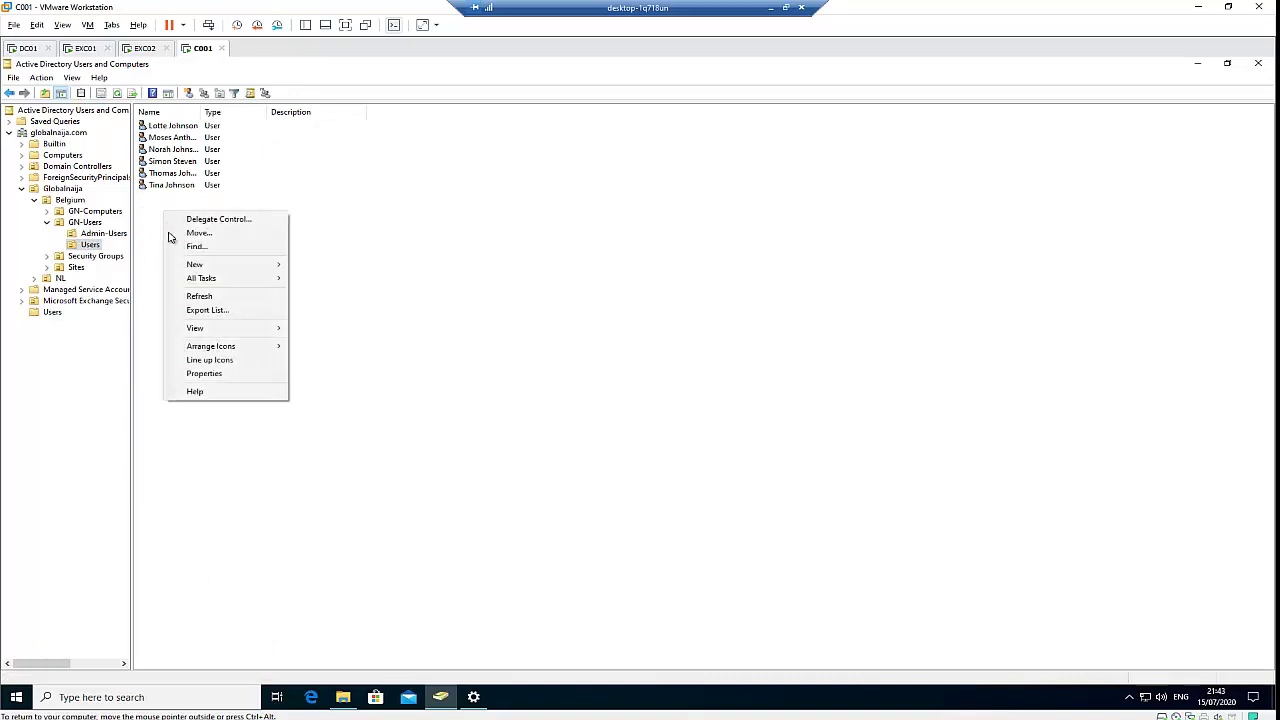
mouse_move(208, 269)
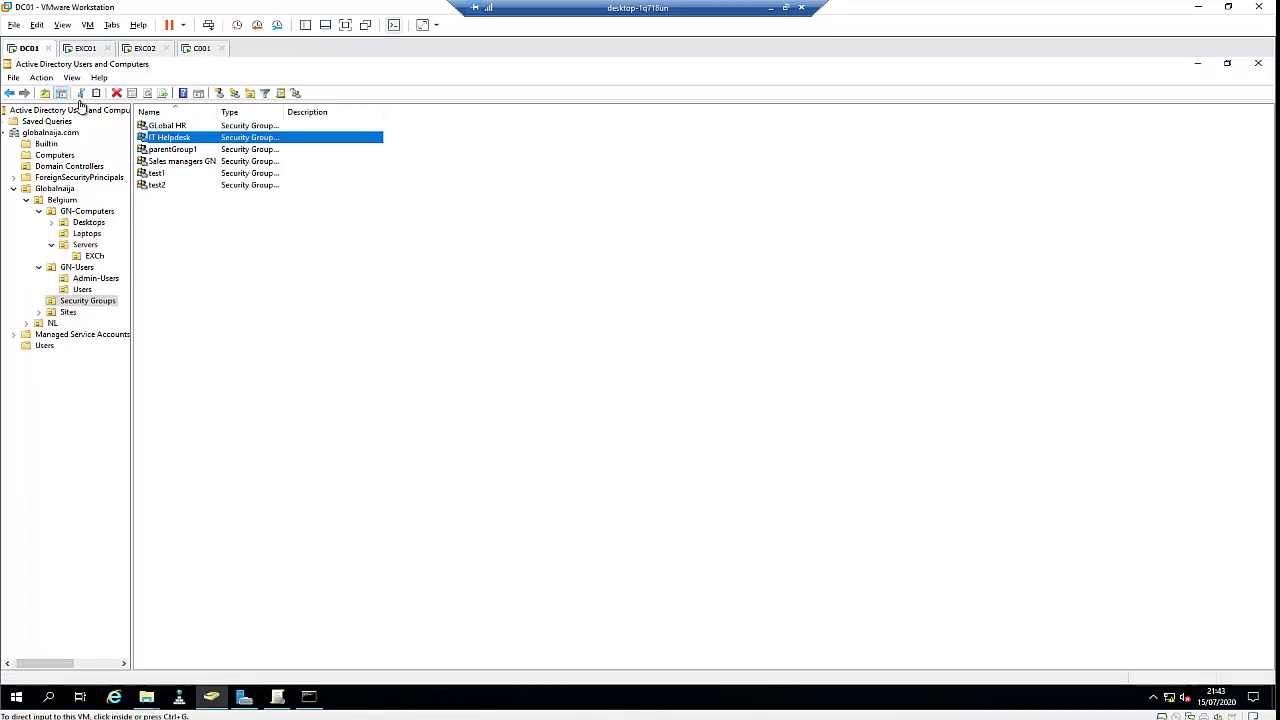
Show the New object-type submenu for DC01's Security Groups, then return to C001
left_click(22, 693)
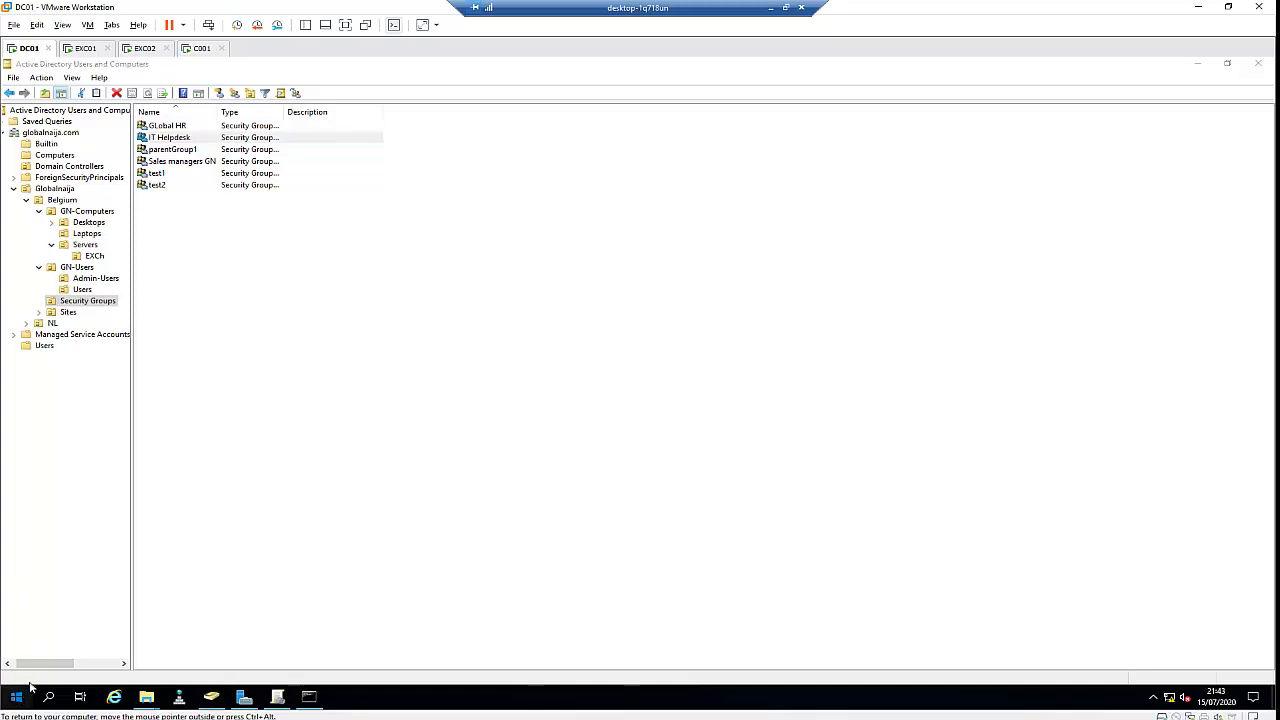
left_click(250, 320)
left_click(245, 302)
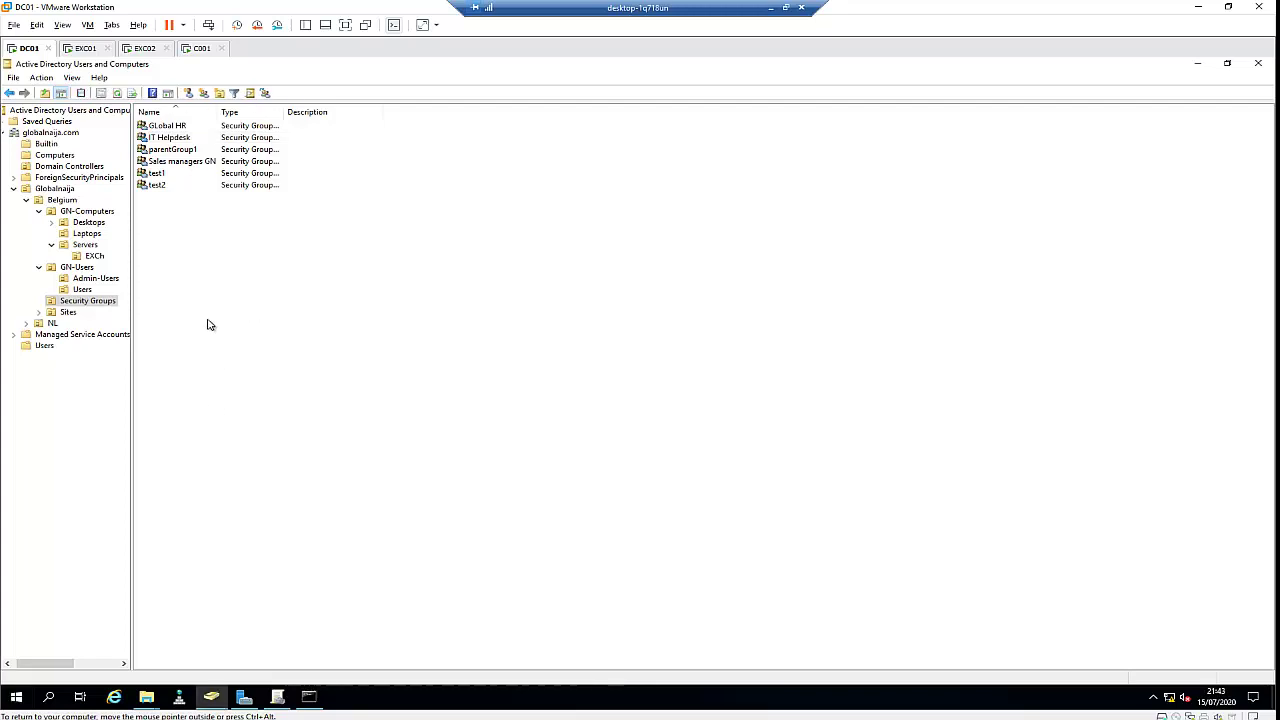
right_click(214, 314)
mouse_move(268, 324)
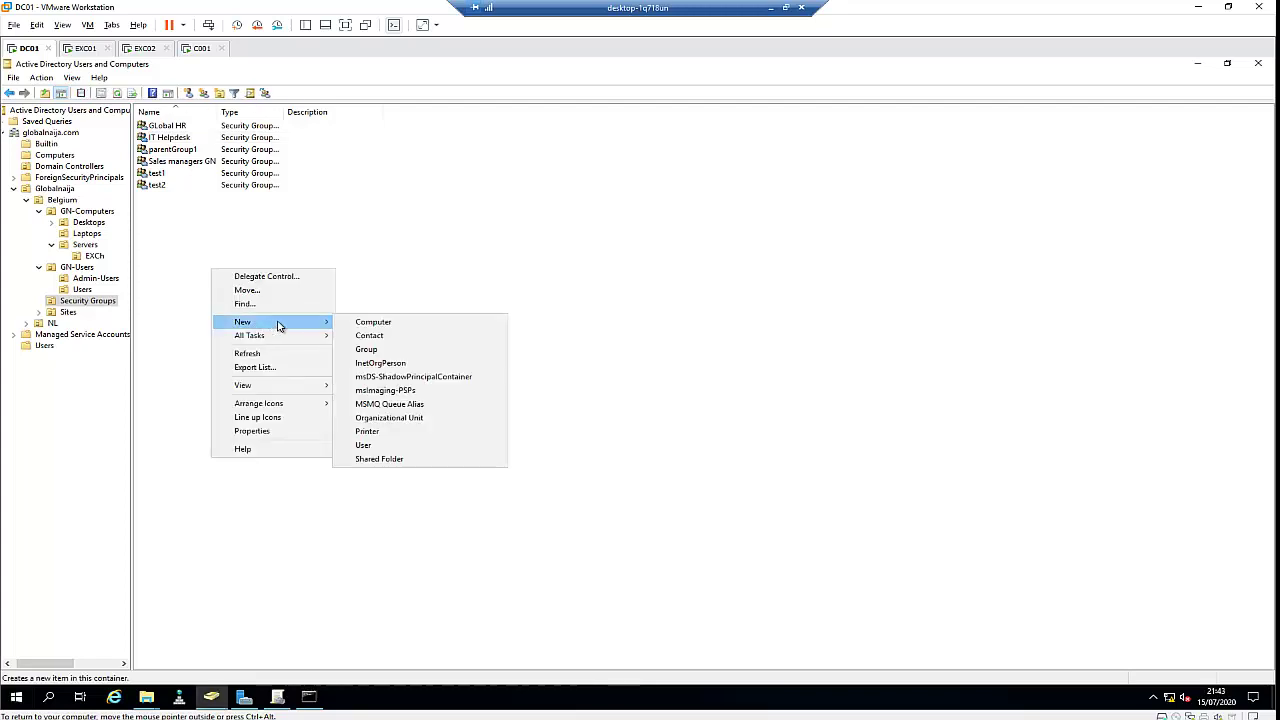
left_click(200, 48)
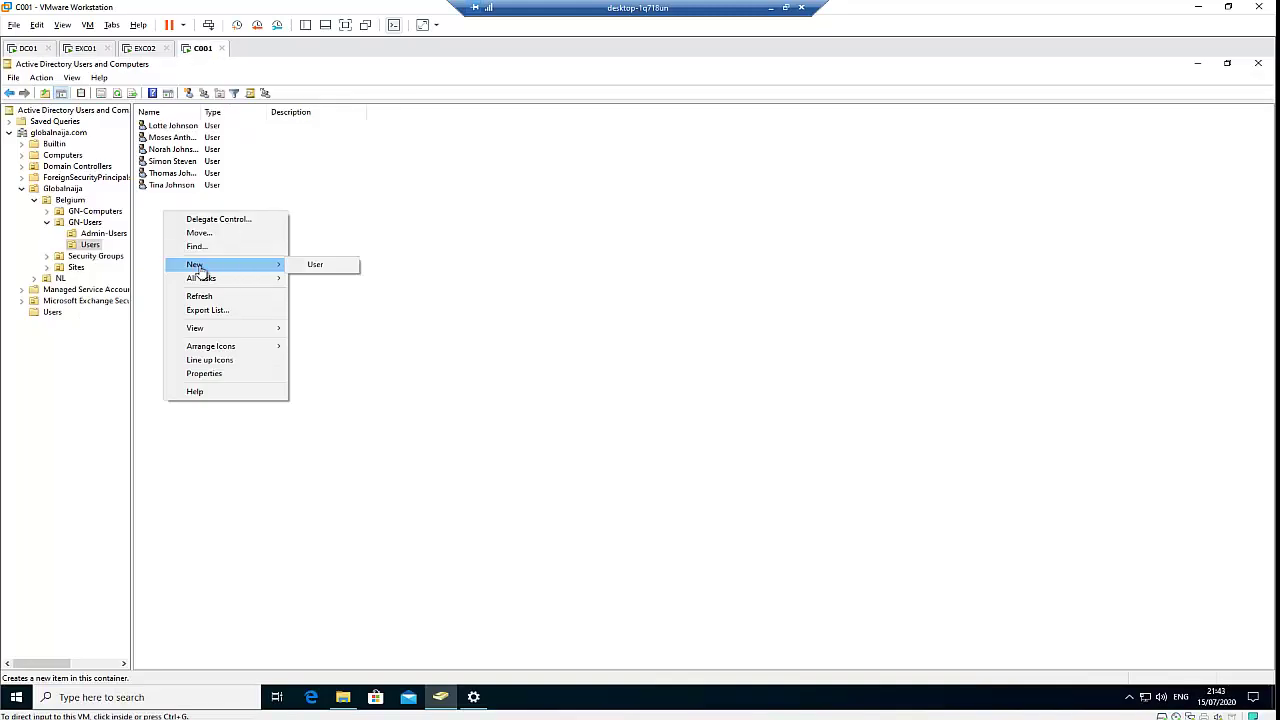
Start a new user in GN-Users > Users named test1 test with logon name test
left_click(311, 265)
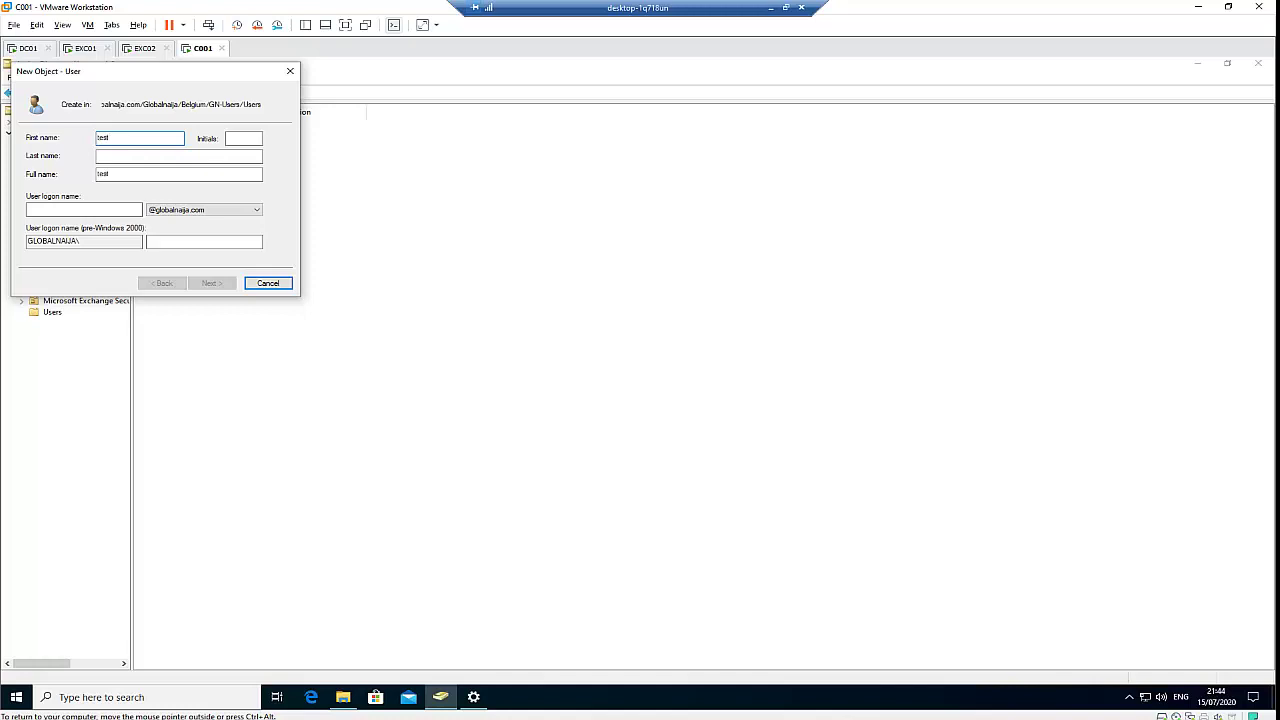
left_click(150, 157)
key("Tab")
key("Tab")
type("test")
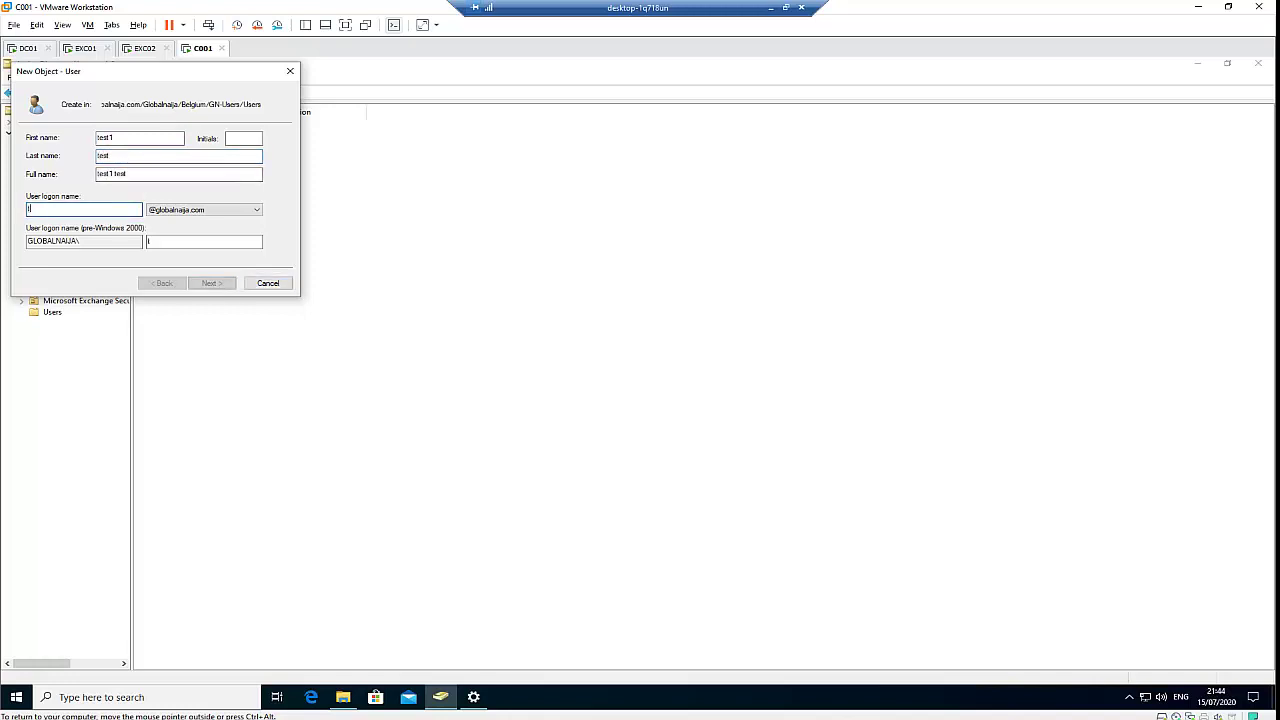
left_click(207, 283)
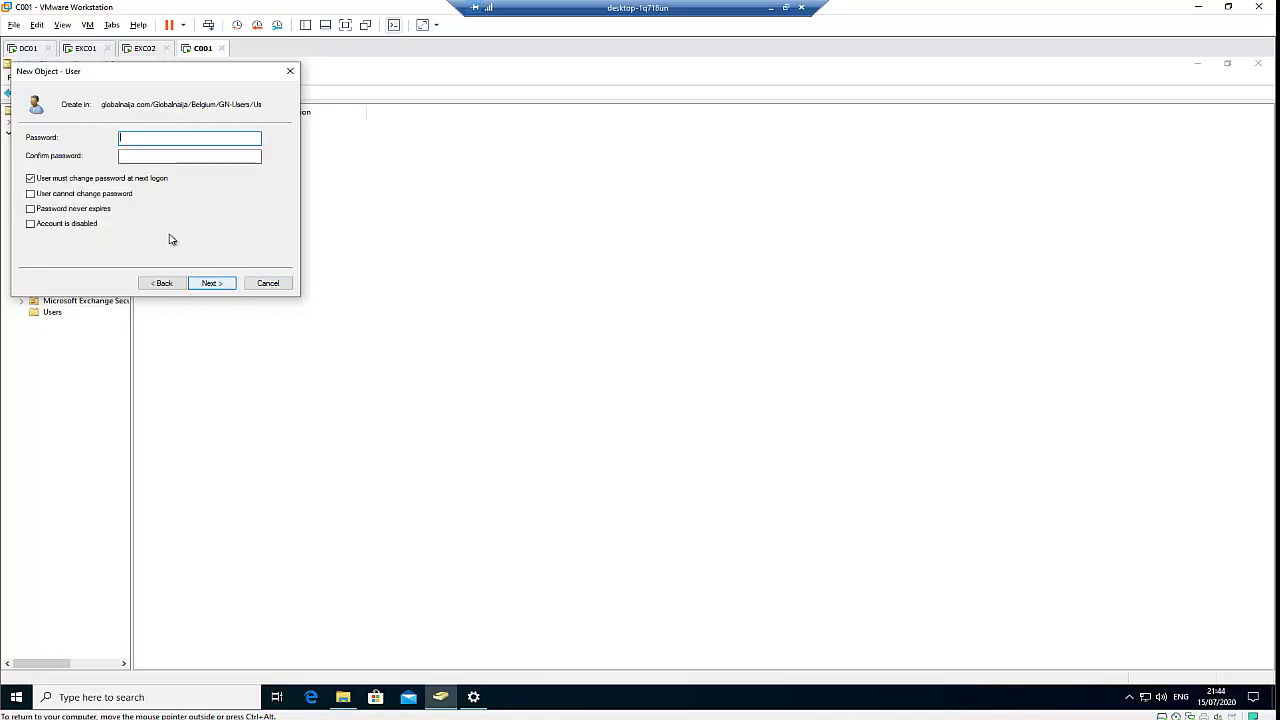
Enter and confirm the account password, then finish creating the test1 test user
left_click(86, 180)
left_click(140, 138)
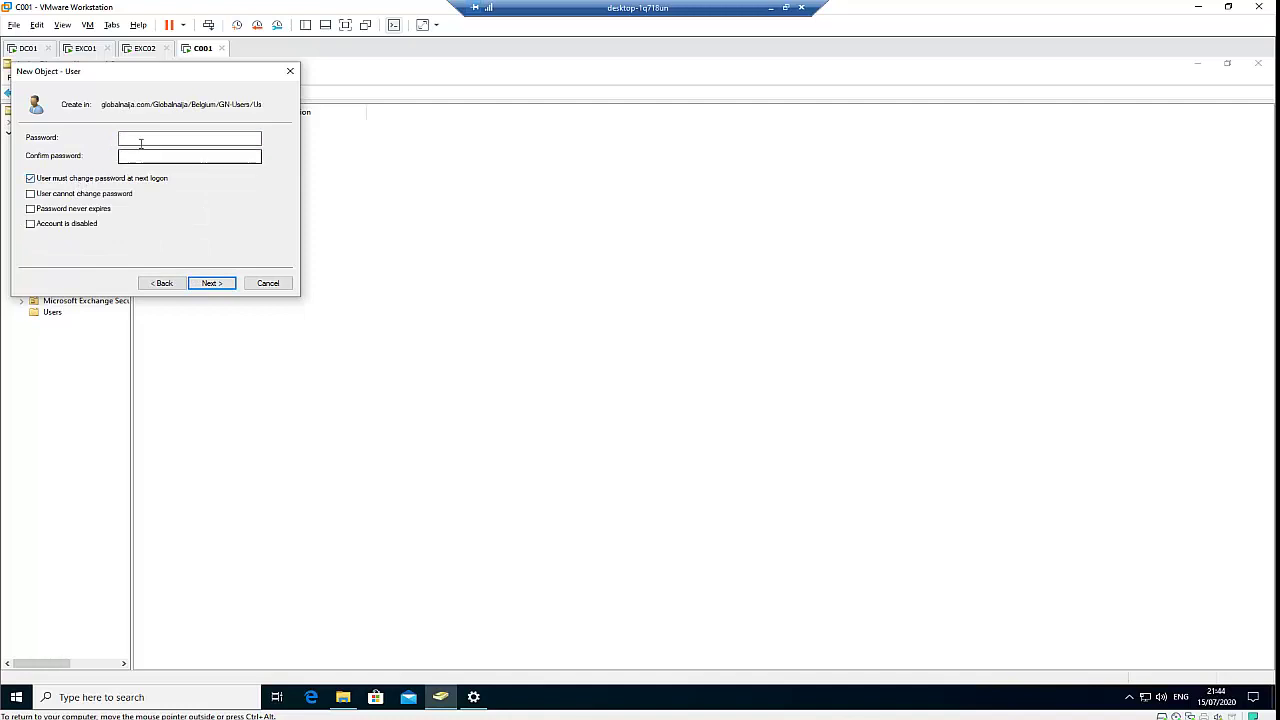
type("********")
key("Tab")
type("***")
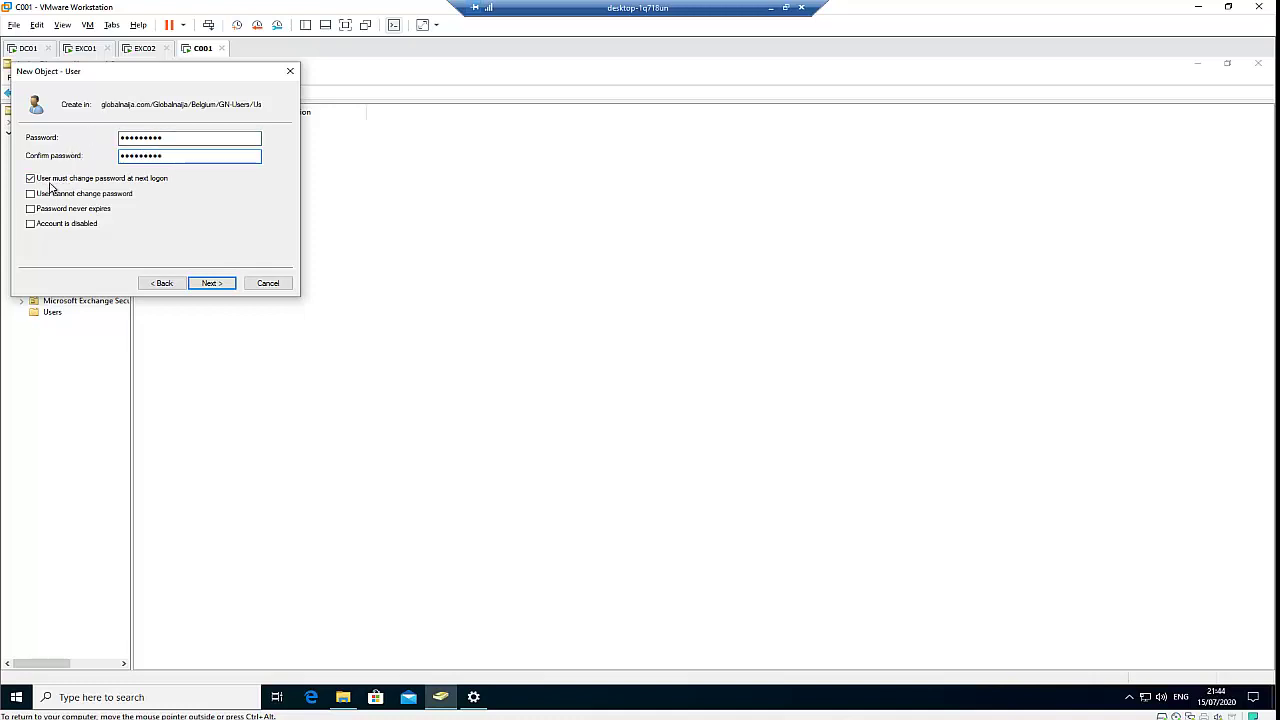
left_click(211, 283)
left_click(211, 283)
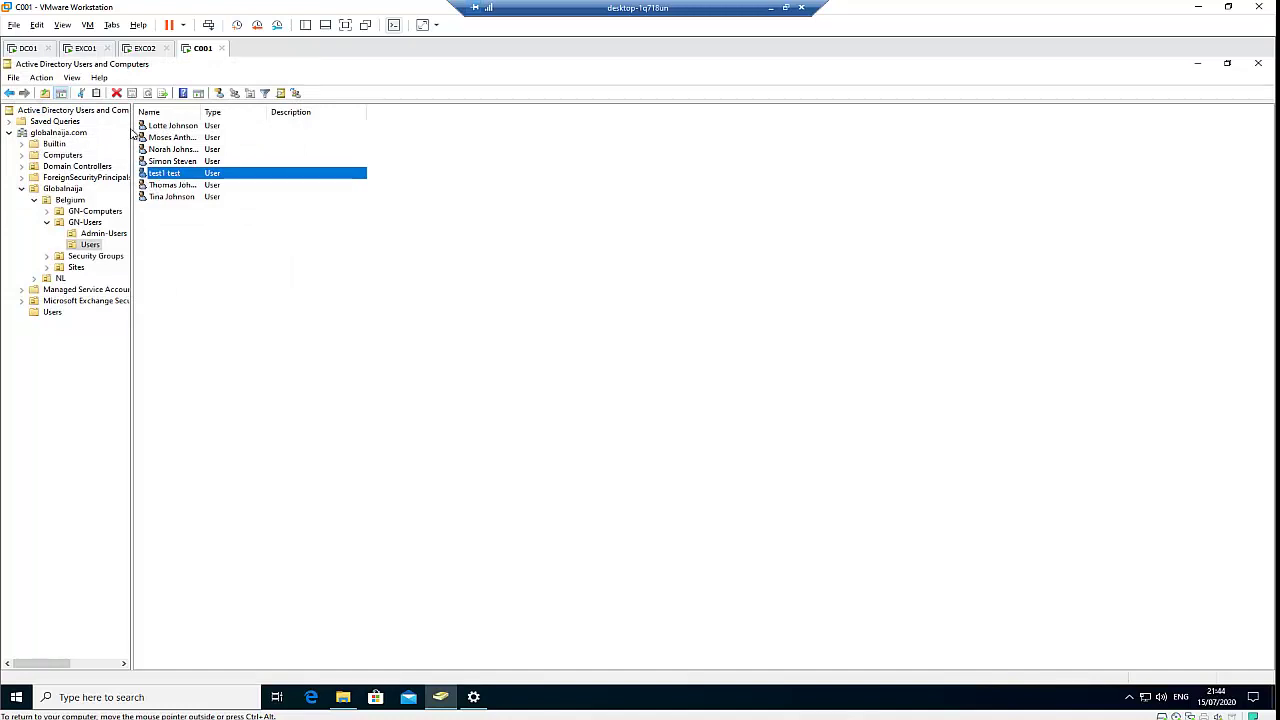
On DC01, refresh GN-Users > Users to list test1 test among seven accounts
left_click(27, 48)
left_click(409, 251)
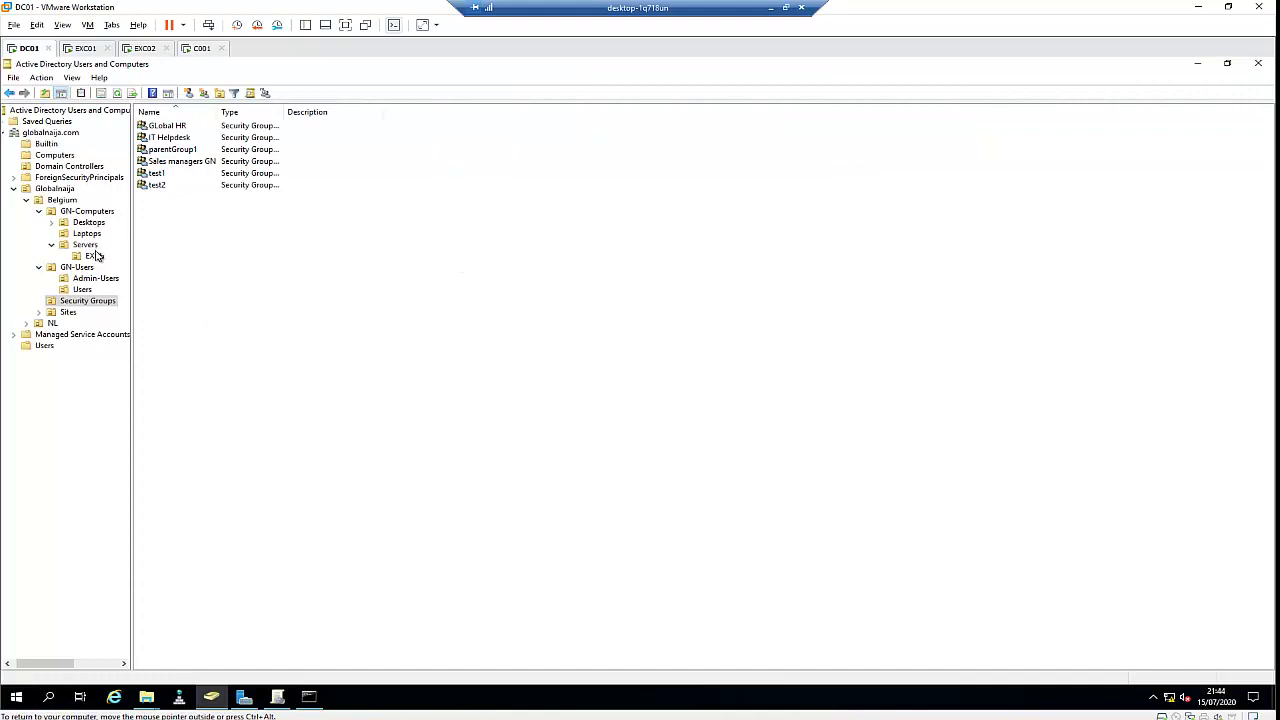
left_click(84, 290)
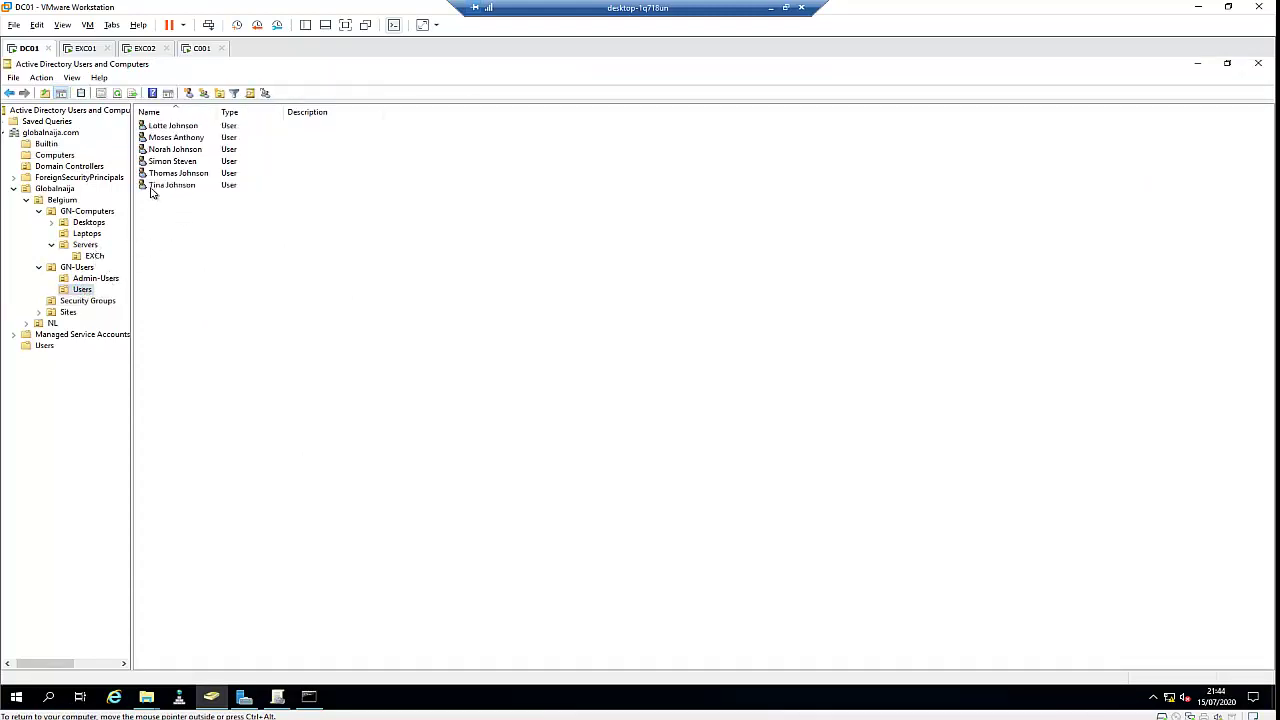
left_click(117, 93)
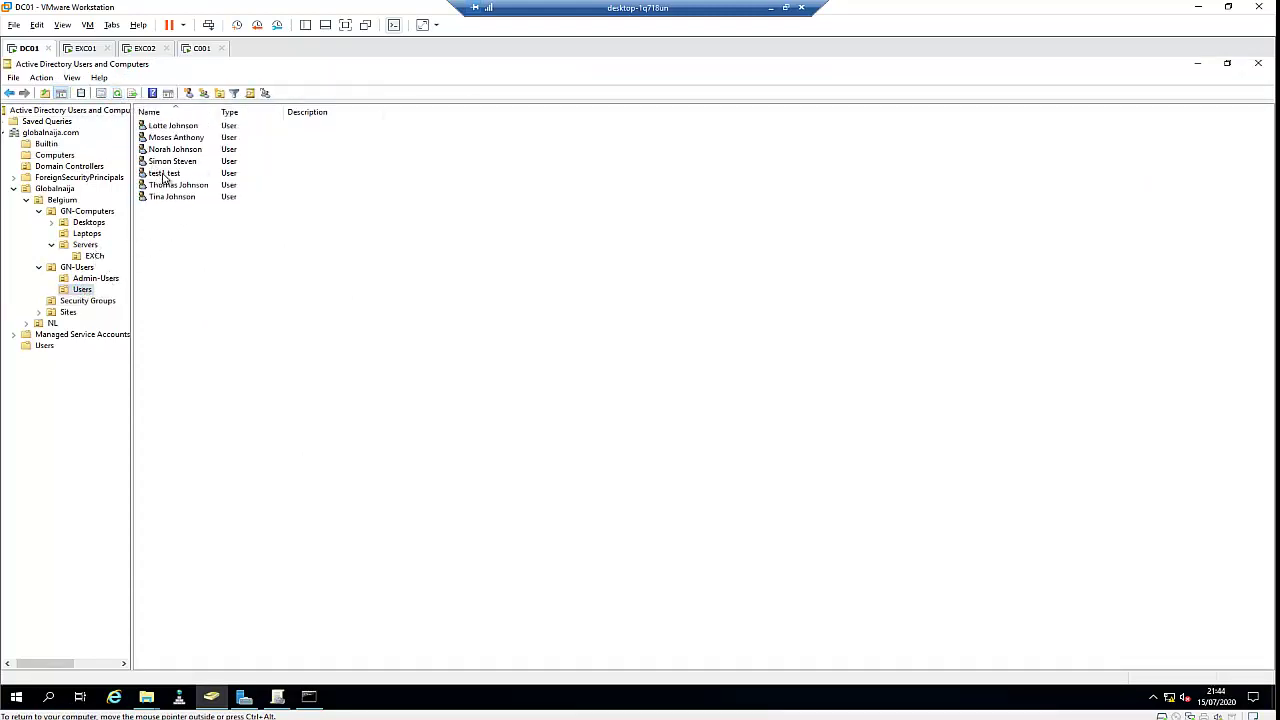